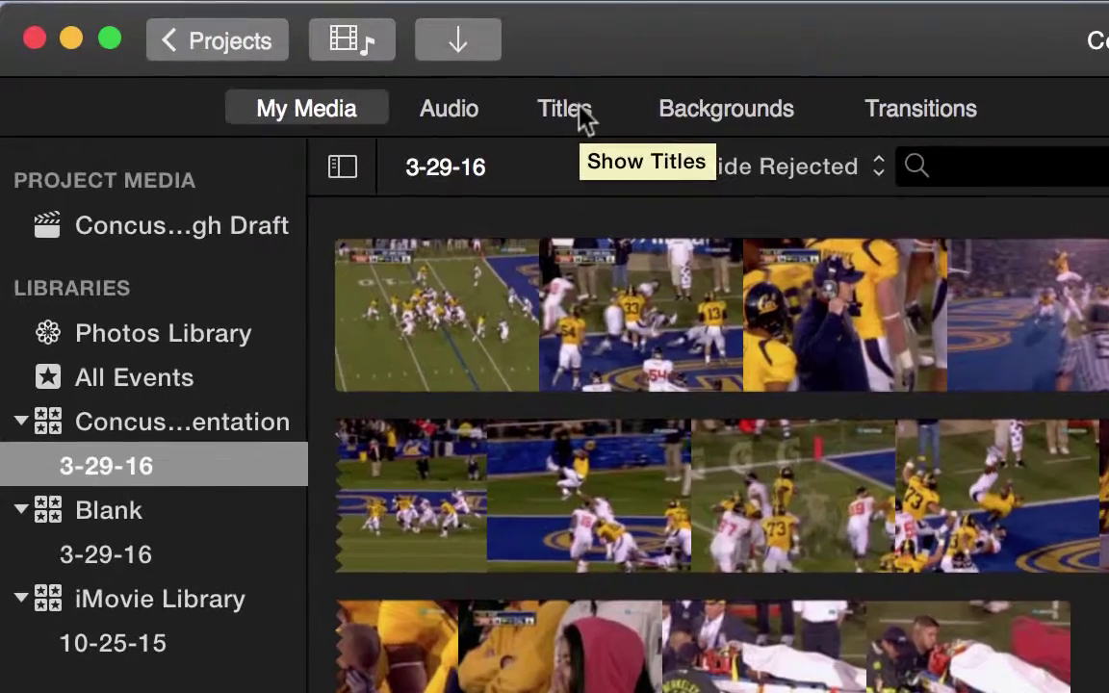
Add a Standard title as the movie's first clip
{"action": "left_click", "coordinate": [568, 109]}
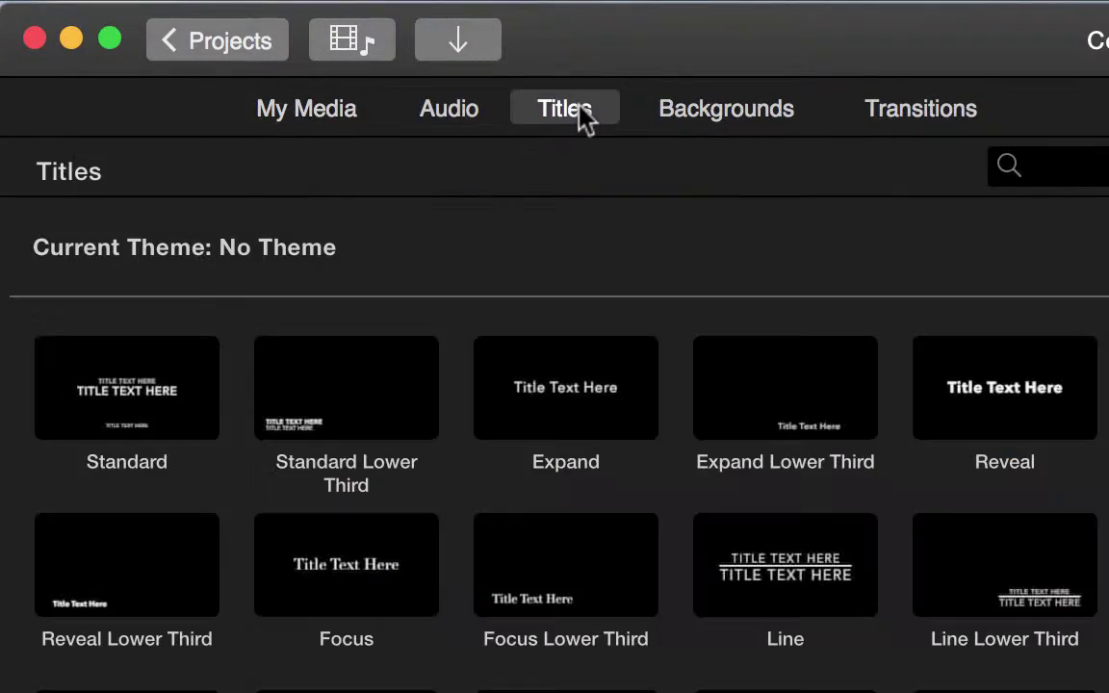
{"action": "left_click", "coordinate": [143, 448]}
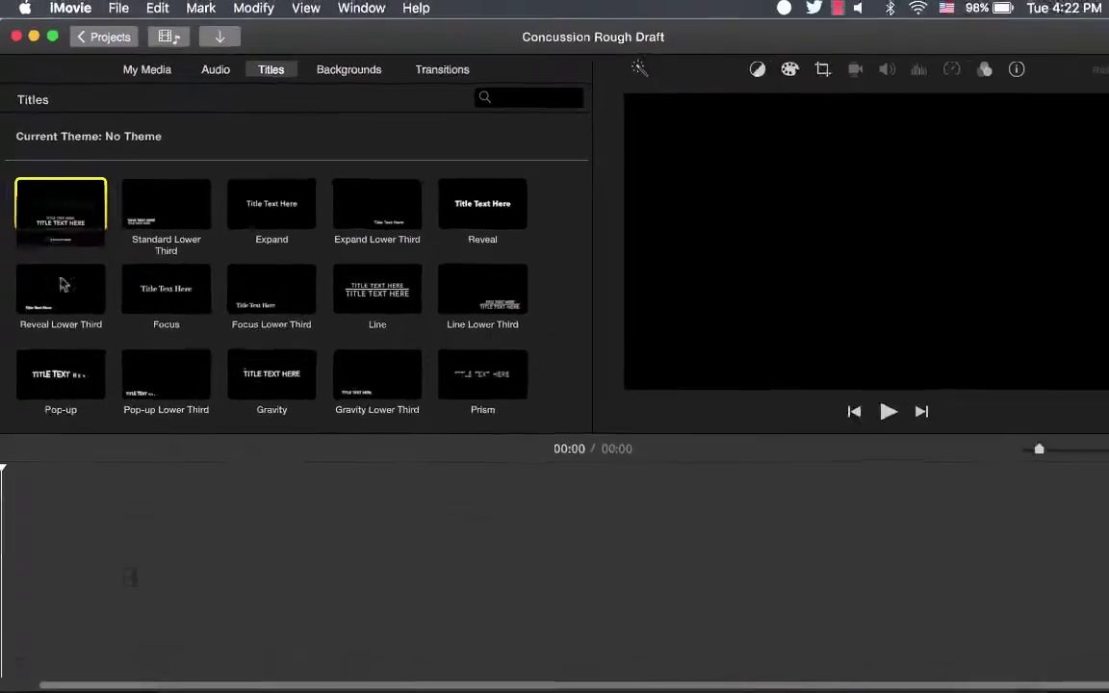
{"action": "left_click_drag", "start_coordinate": [142, 448], "coordinate": [221, 692]}
{"action": "left_click_drag", "start_coordinate": [101, 510], "coordinate": [83, 563]}
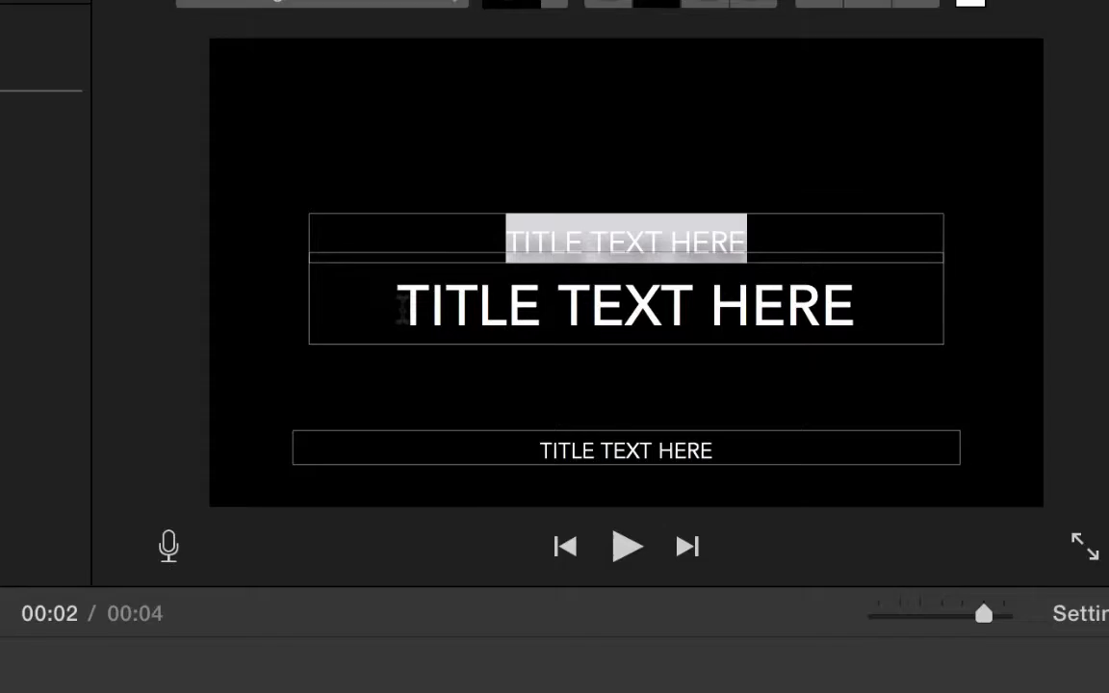
Replace the title's placeholder headline with 'CONCUSSIONS INCREASE IF NFL EXTENDS SEASON'
{"action": "left_click_drag", "start_coordinate": [304, 318], "coordinate": [849, 268]}
{"action": "key", "text": "BackSpace"}
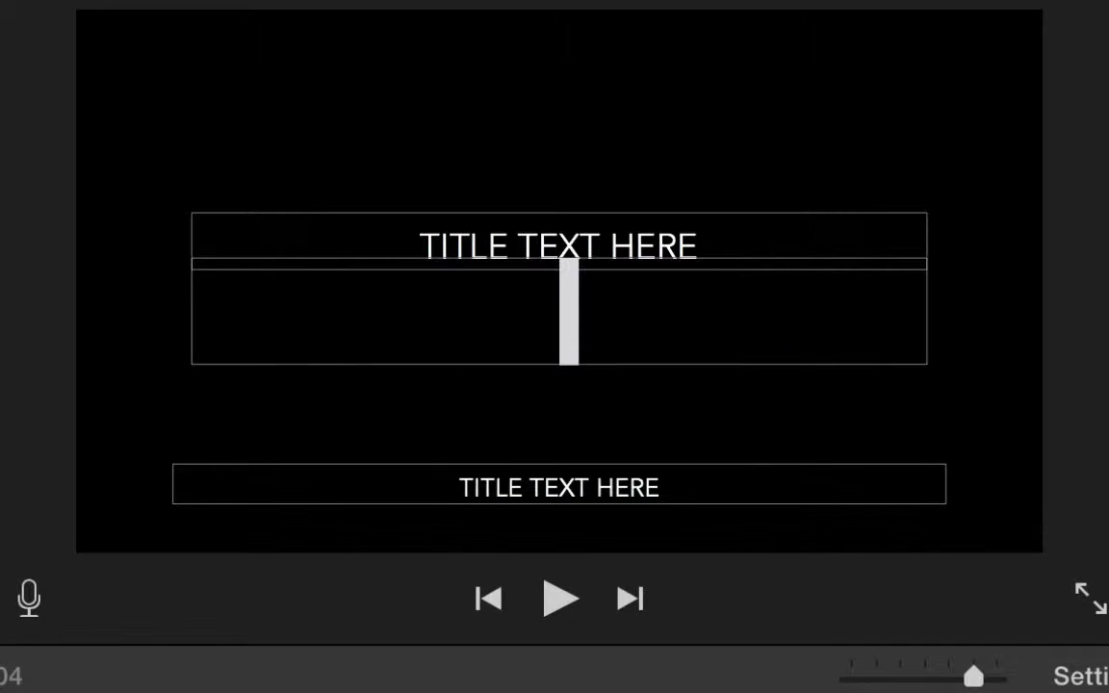
{"action": "type", "text": "CONCUSSIONS INCREASE IF NFL EXTENDS SEASON"}
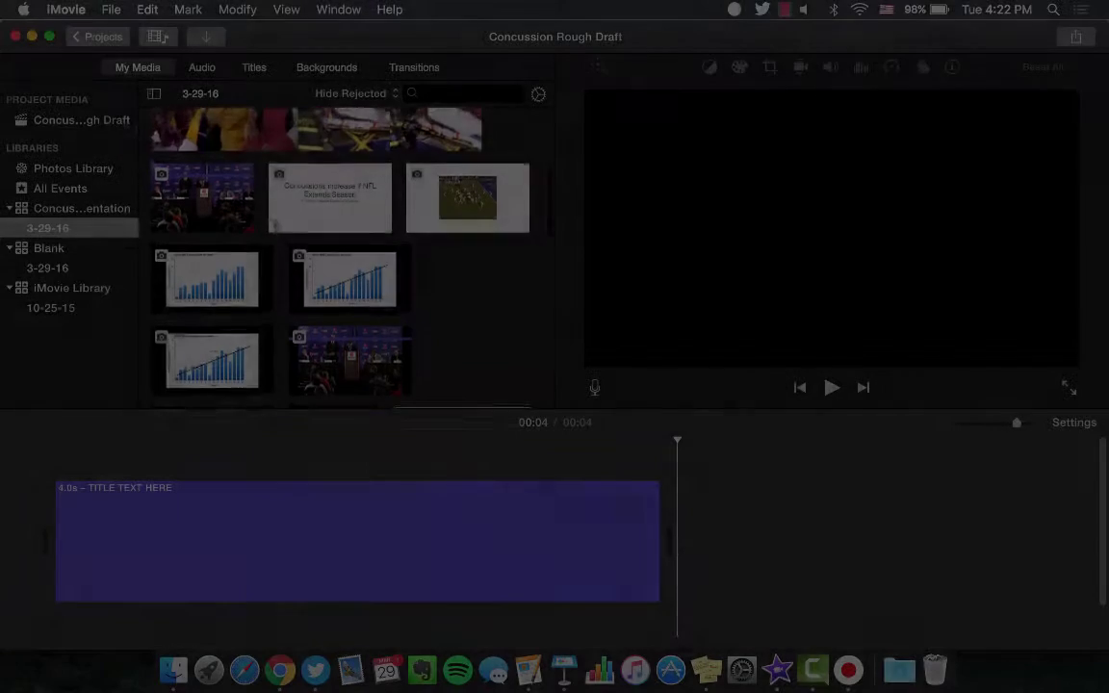
Append the three weekly concussion charts and the press-conference photo after the title
{"action": "scroll", "coordinate": [272, 224], "scroll_direction": "down", "scroll_amount": 2}
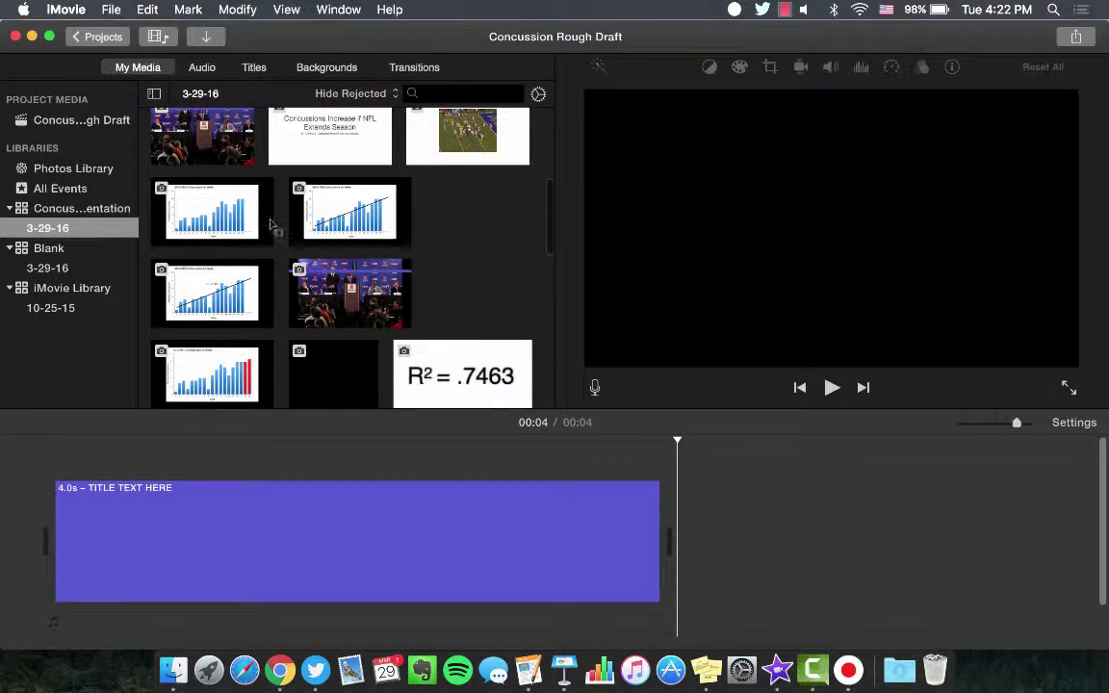
{"action": "left_click", "coordinate": [207, 224]}
{"action": "left_click", "coordinate": [347, 212], "text": "super"}
{"action": "left_click", "coordinate": [223, 289], "text": "super"}
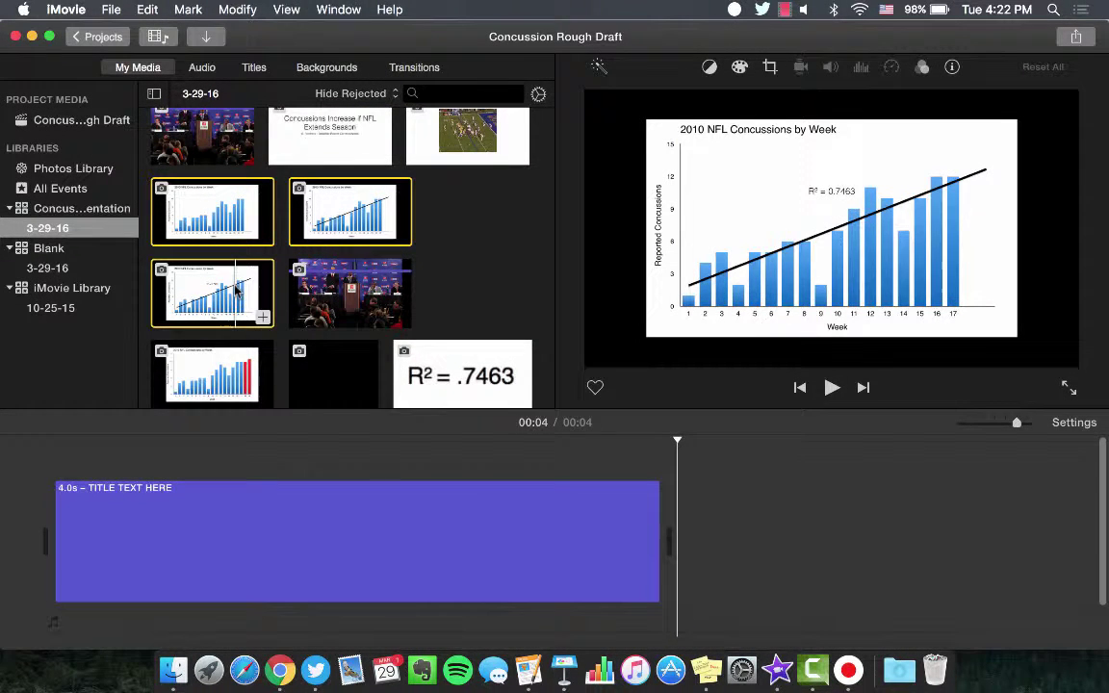
{"action": "left_click", "coordinate": [349, 293], "text": "super"}
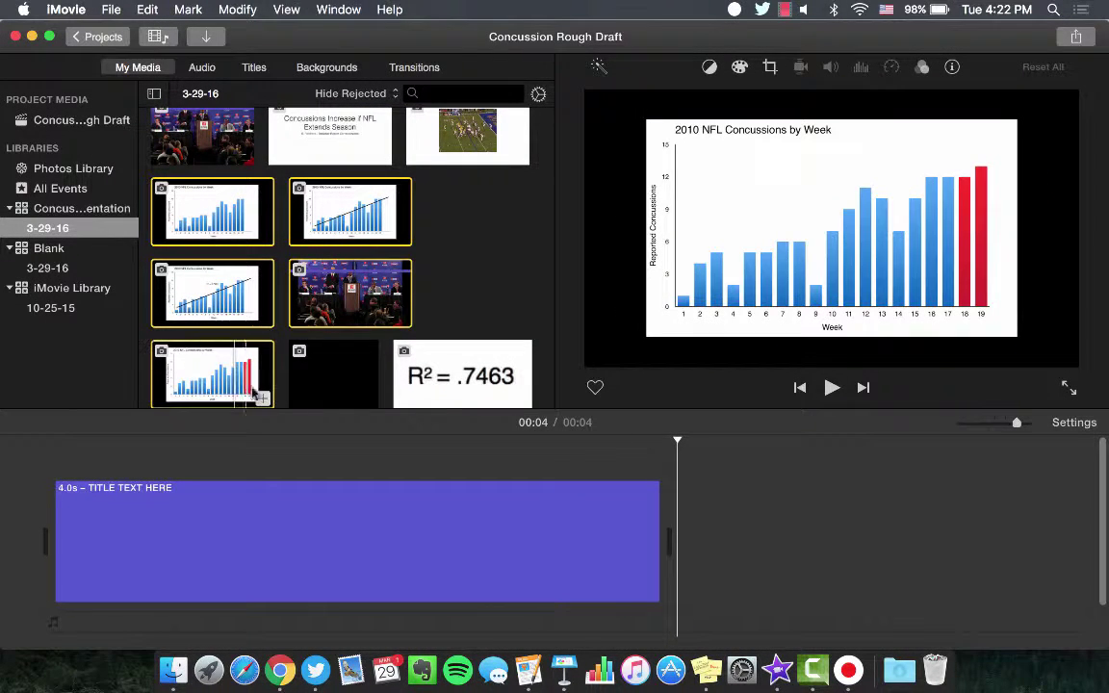
{"action": "left_click", "coordinate": [263, 400]}
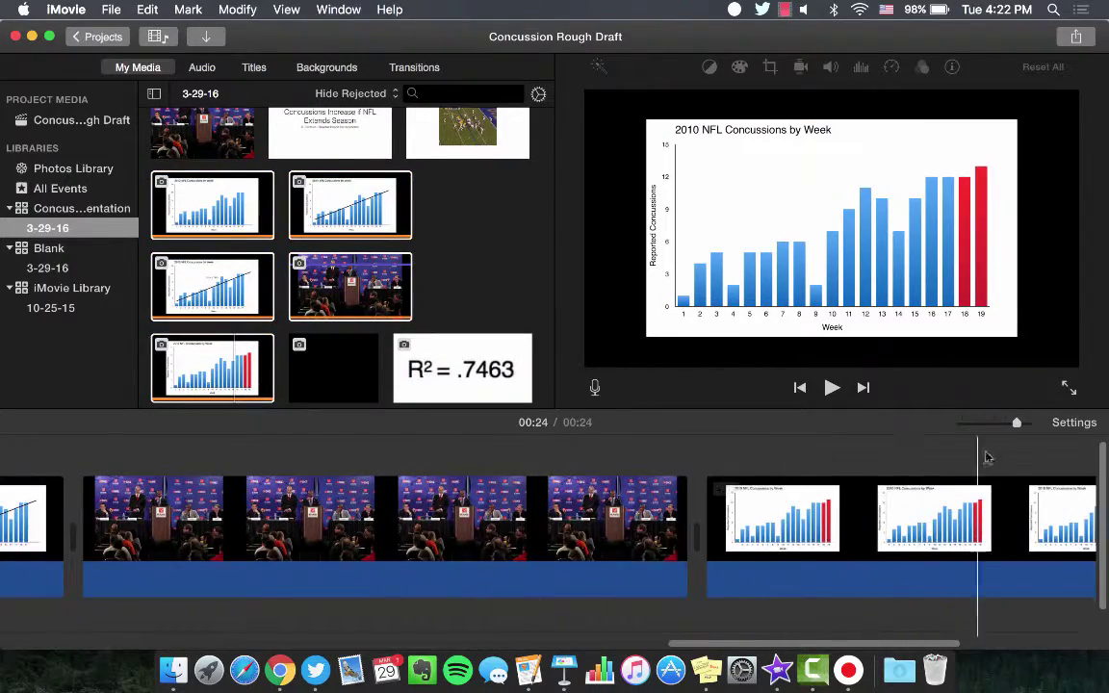
{"action": "scroll", "coordinate": [724, 544], "scroll_direction": "left", "scroll_amount": 5}
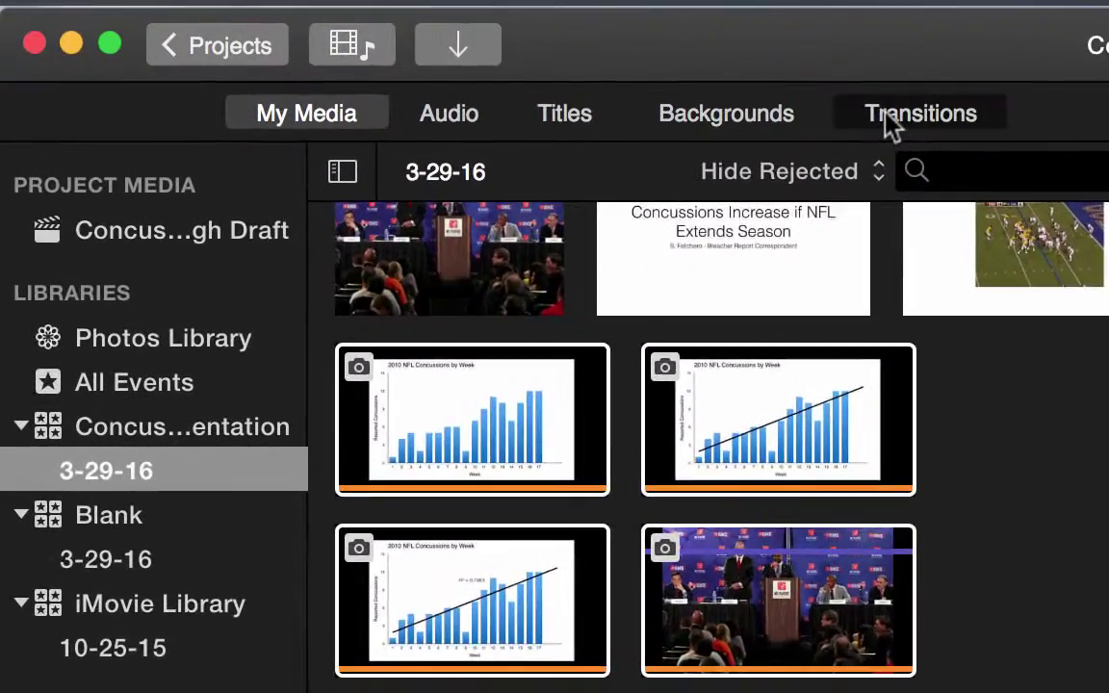
Place a Fade to White transition after the title clip
{"action": "left_click", "coordinate": [890, 123]}
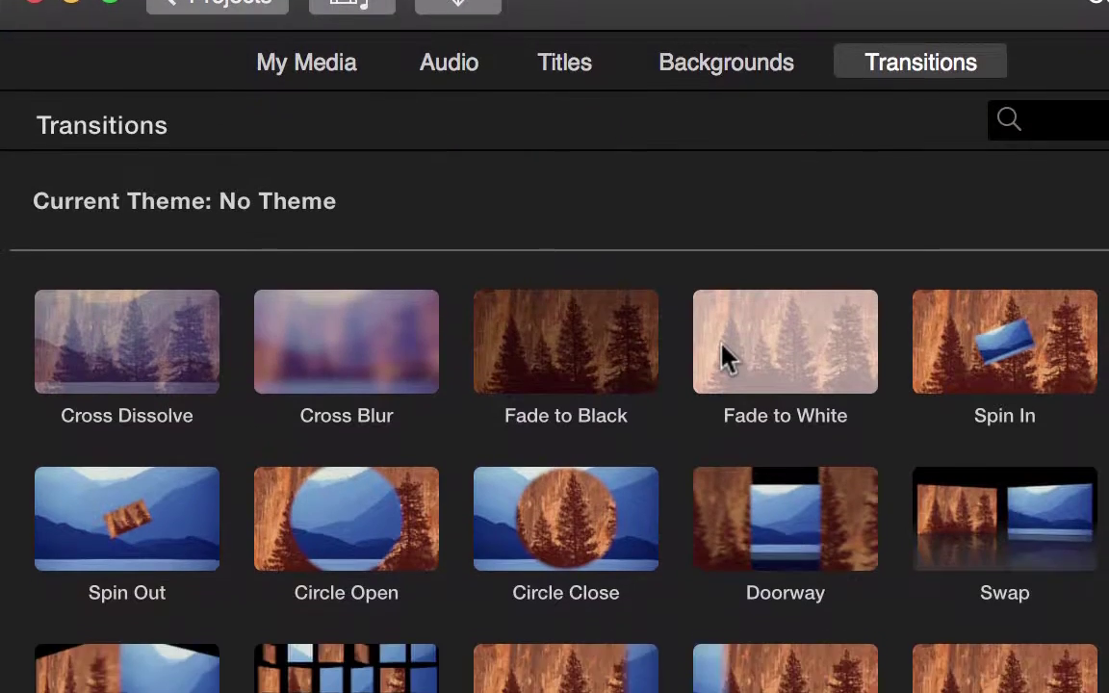
{"action": "left_click_drag", "start_coordinate": [724, 405], "coordinate": [358, 481]}
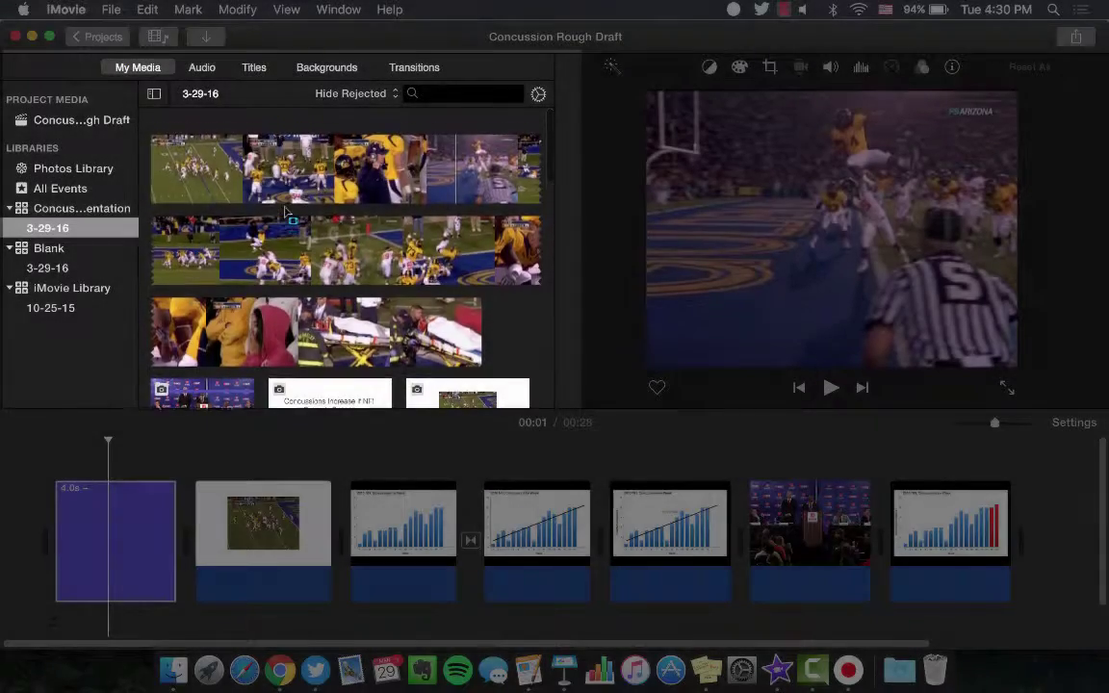
Put 11.6 s of RDP2 audio under the football photo and lengthen that clip to 9.8 s
{"action": "scroll", "coordinate": [284, 211], "scroll_direction": "down", "scroll_amount": 3}
{"action": "scroll", "coordinate": [284, 211], "scroll_direction": "down", "scroll_amount": 10}
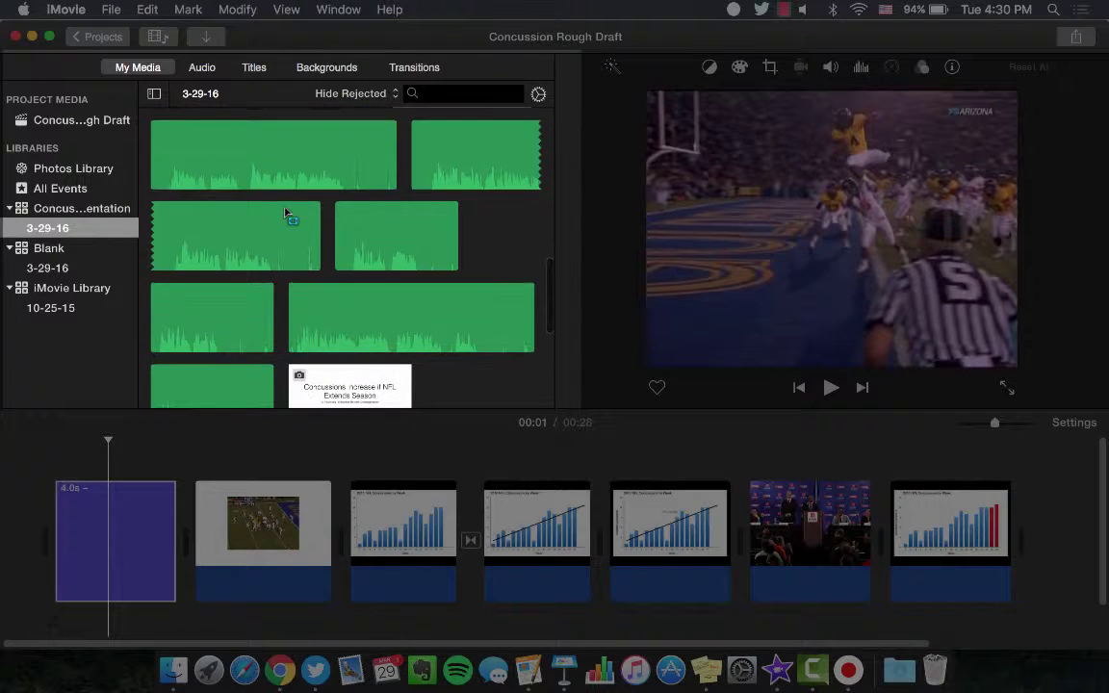
{"action": "left_click_drag", "start_coordinate": [150, 171], "coordinate": [405, 162]}
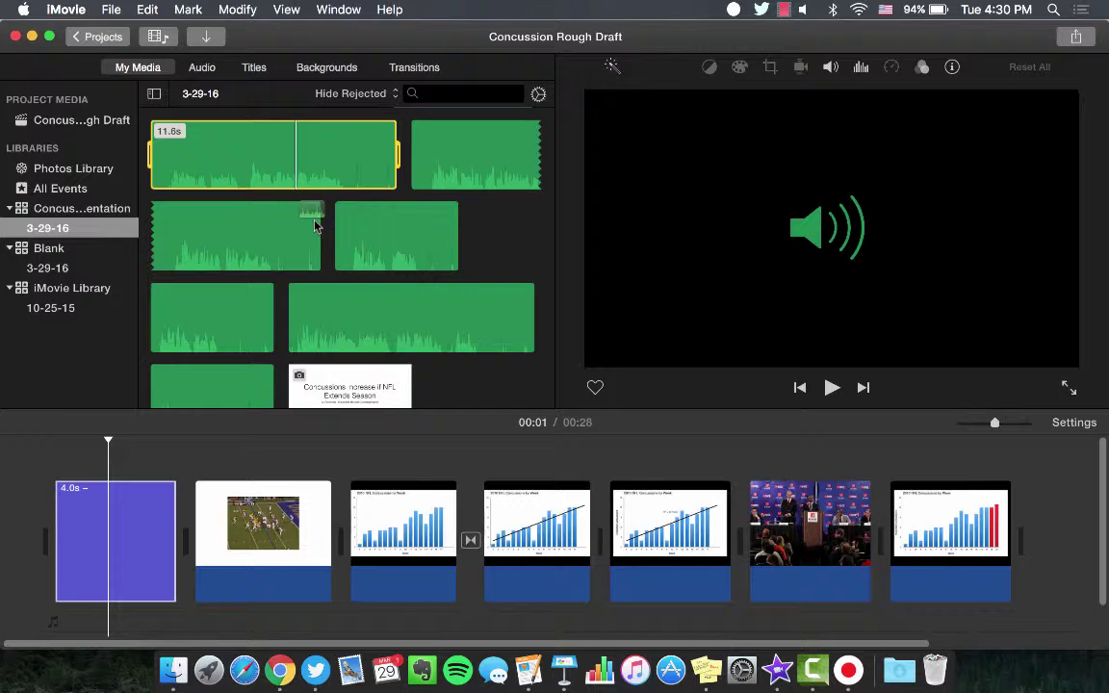
{"action": "left_click_drag", "start_coordinate": [313, 225], "coordinate": [188, 607]}
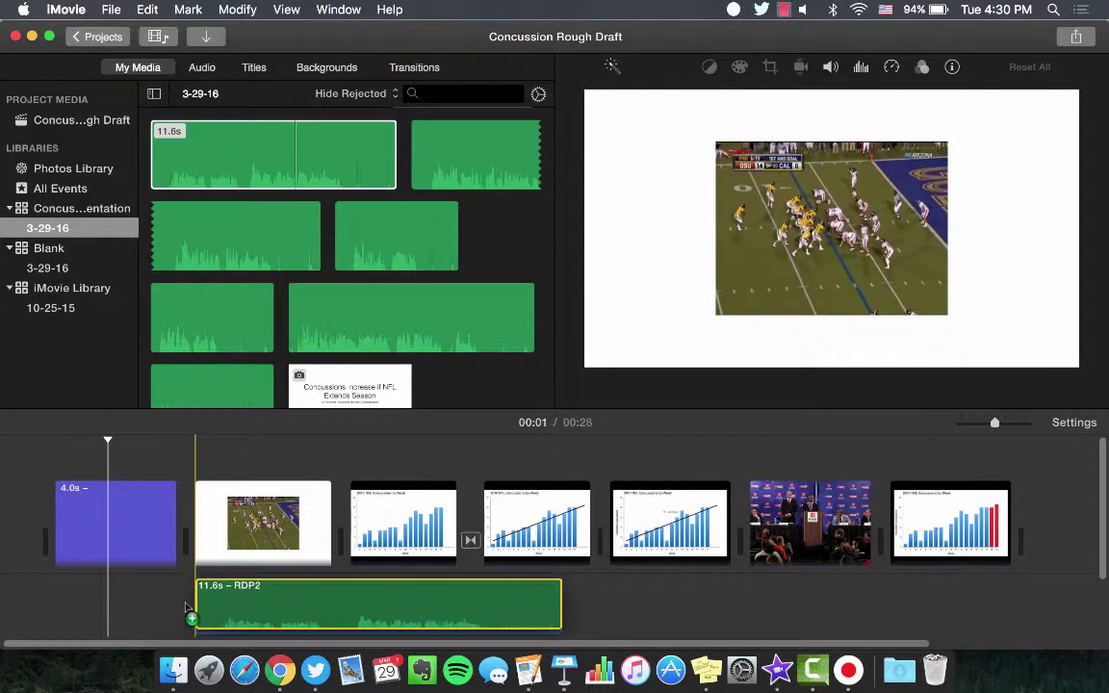
{"action": "left_click_drag", "start_coordinate": [330, 539], "coordinate": [562, 540]}
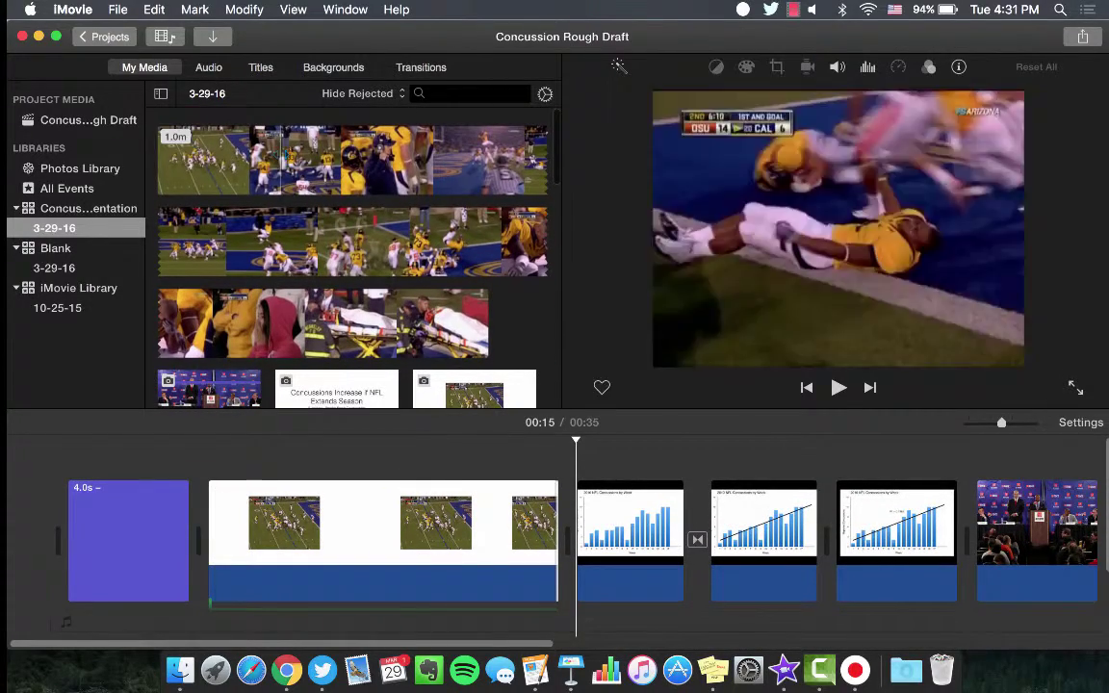
Connect a stretch of game footage above the football photo, trimmed to 11.6 s
{"action": "left_click_drag", "start_coordinate": [281, 159], "coordinate": [495, 159]}
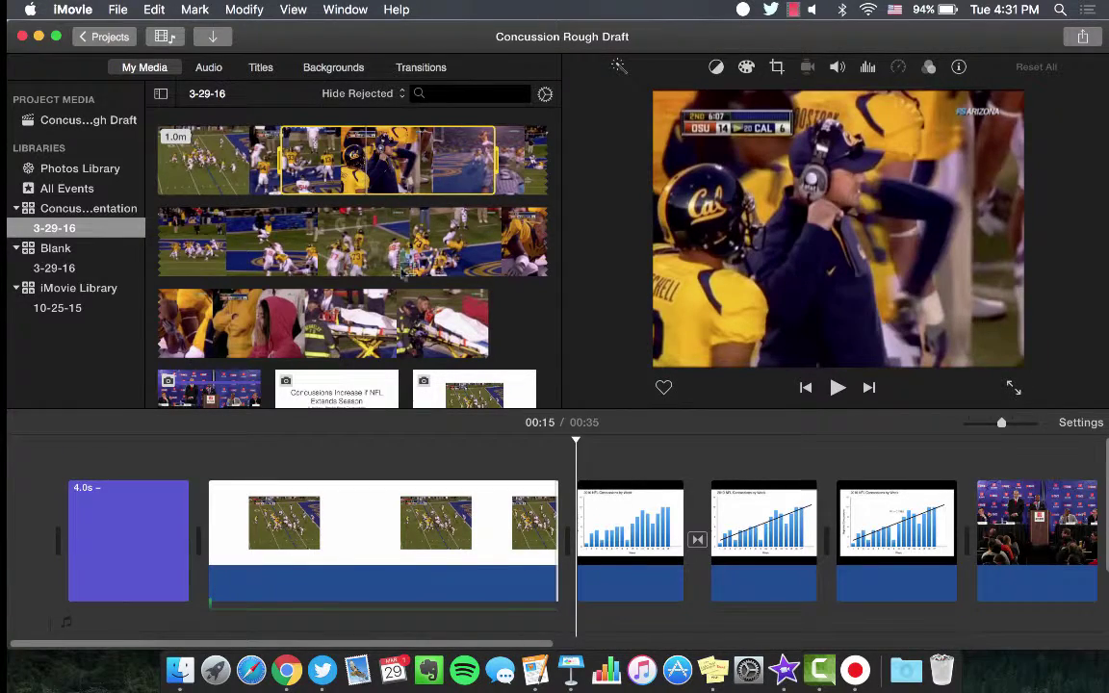
{"action": "left_click_drag", "start_coordinate": [346, 159], "coordinate": [200, 484]}
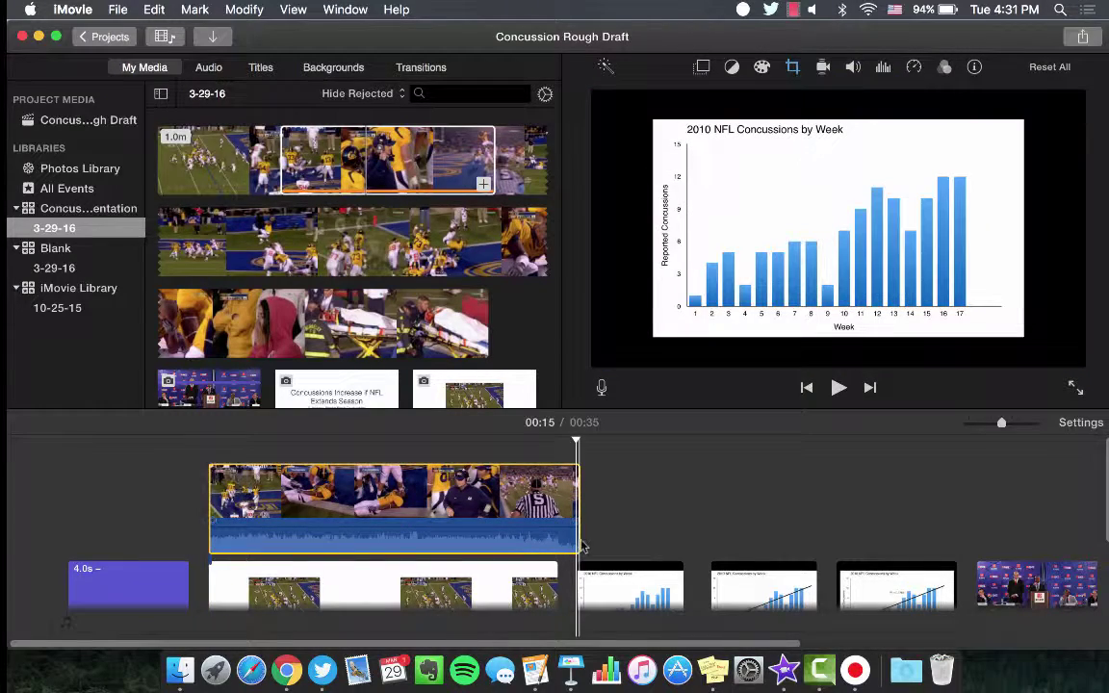
{"action": "left_click_drag", "start_coordinate": [583, 542], "coordinate": [559, 543]}
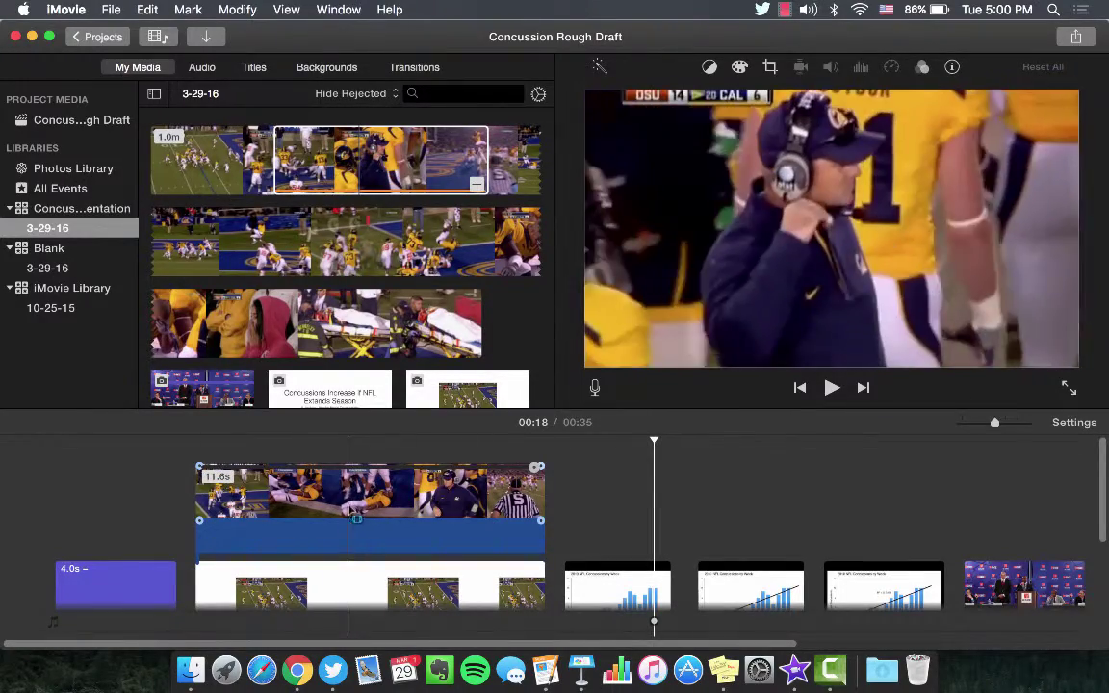
Slow a 2.5 s section of the connected game clip to a custom 50% speed
{"action": "left_click_drag", "start_coordinate": [341, 520], "coordinate": [414, 553]}
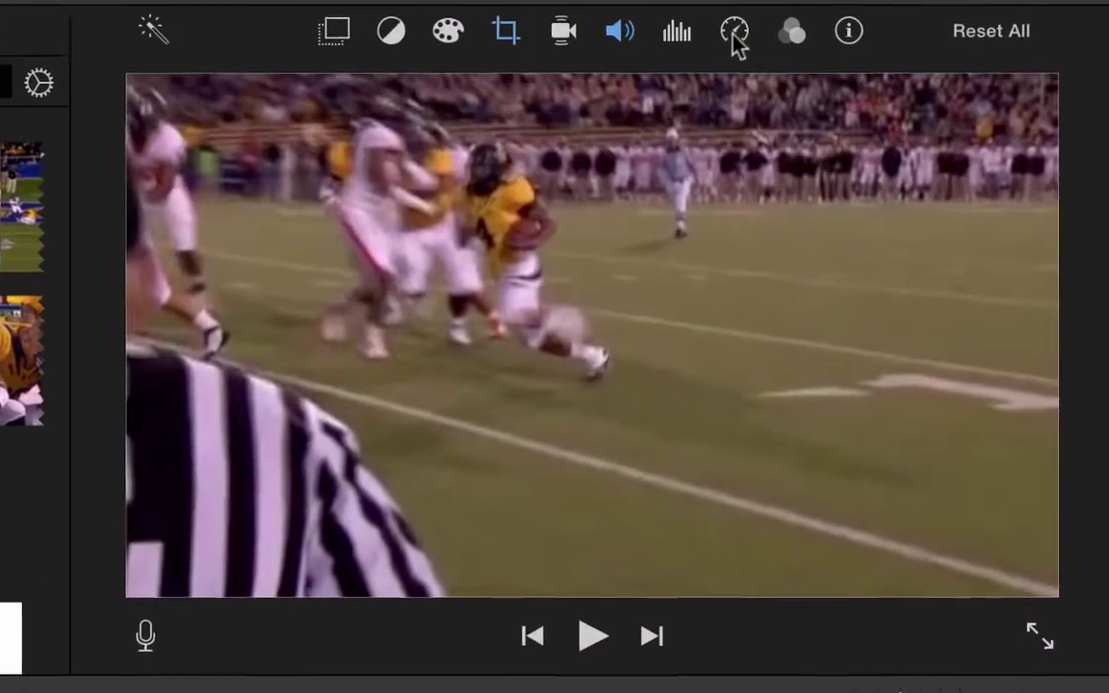
{"action": "left_click", "coordinate": [734, 38]}
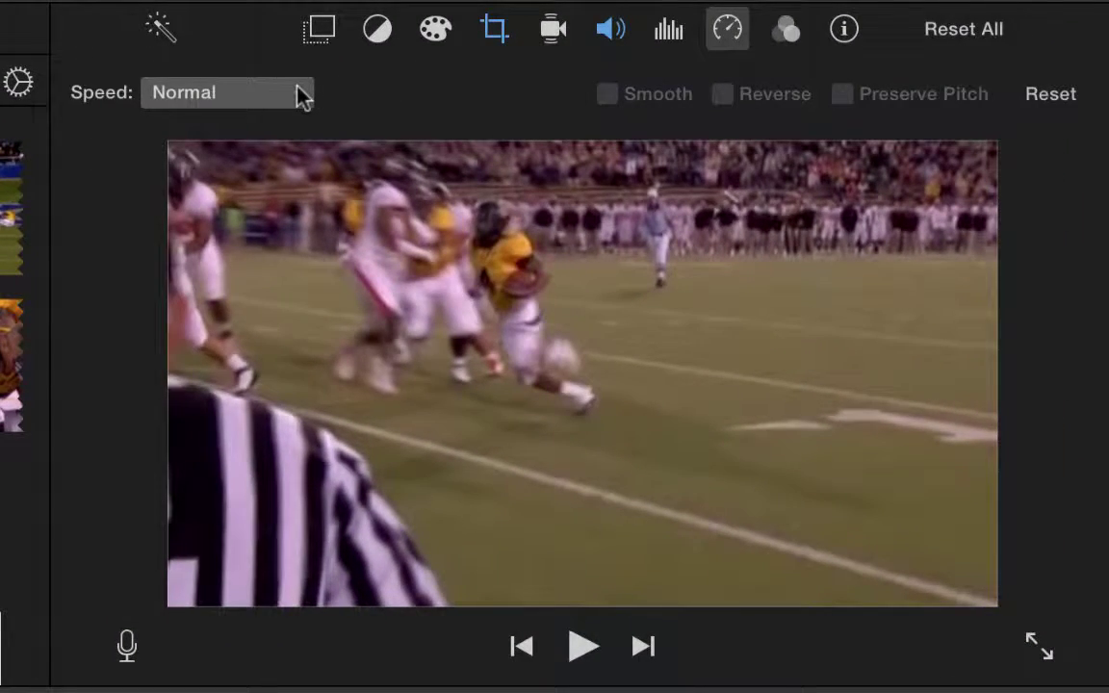
{"action": "left_click", "coordinate": [300, 95]}
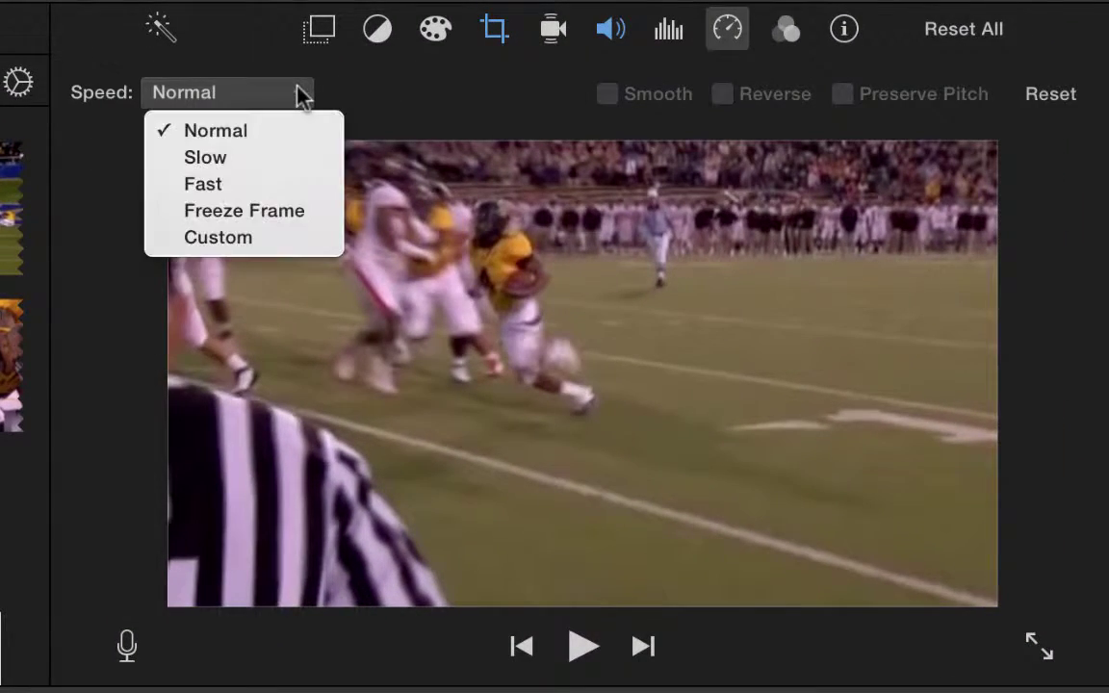
{"action": "left_click", "coordinate": [286, 238]}
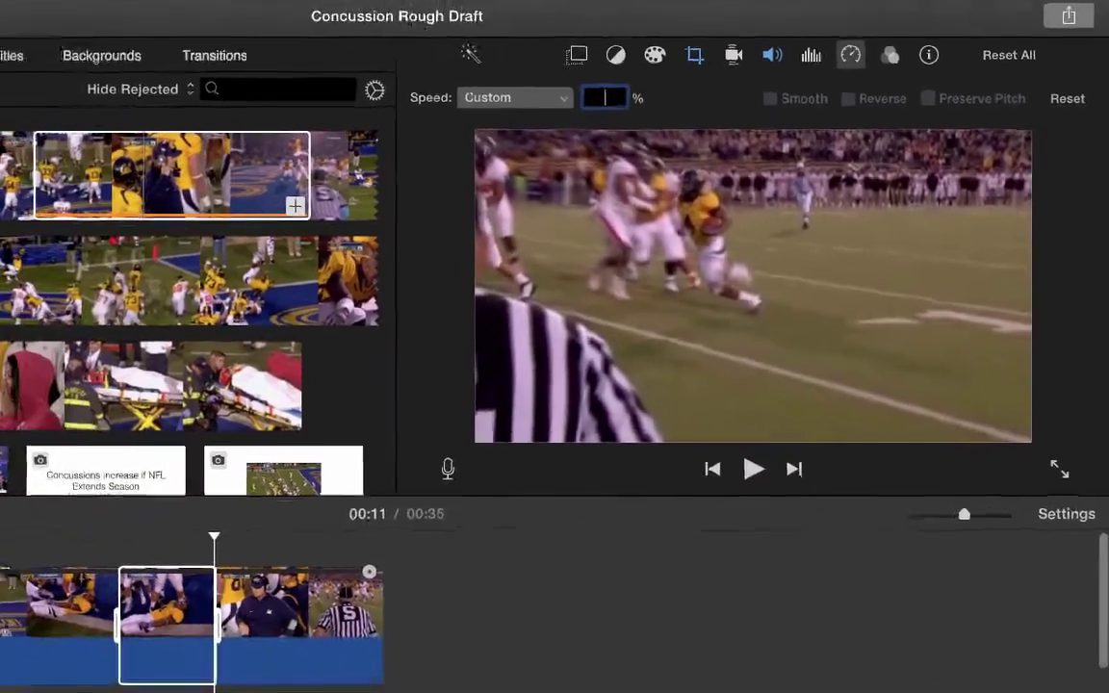
{"action": "type", "text": "50"}
{"action": "key", "text": "Return"}
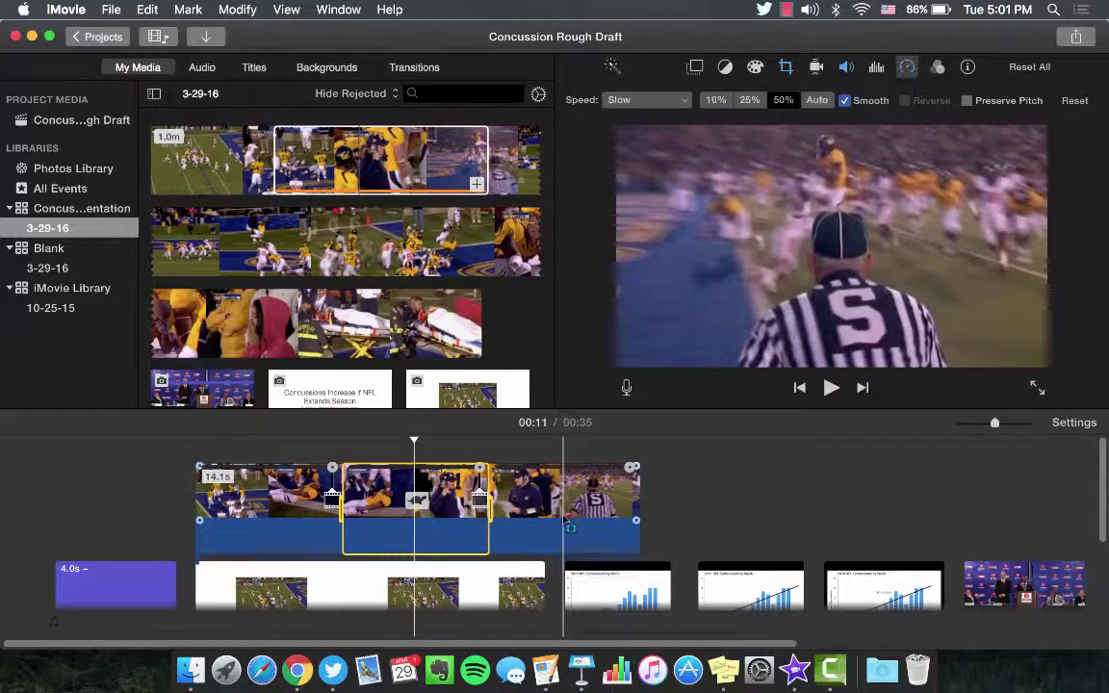
Add a freeze frame to the football clip at the 00:15 referee shot
{"action": "left_click", "coordinate": [566, 521]}
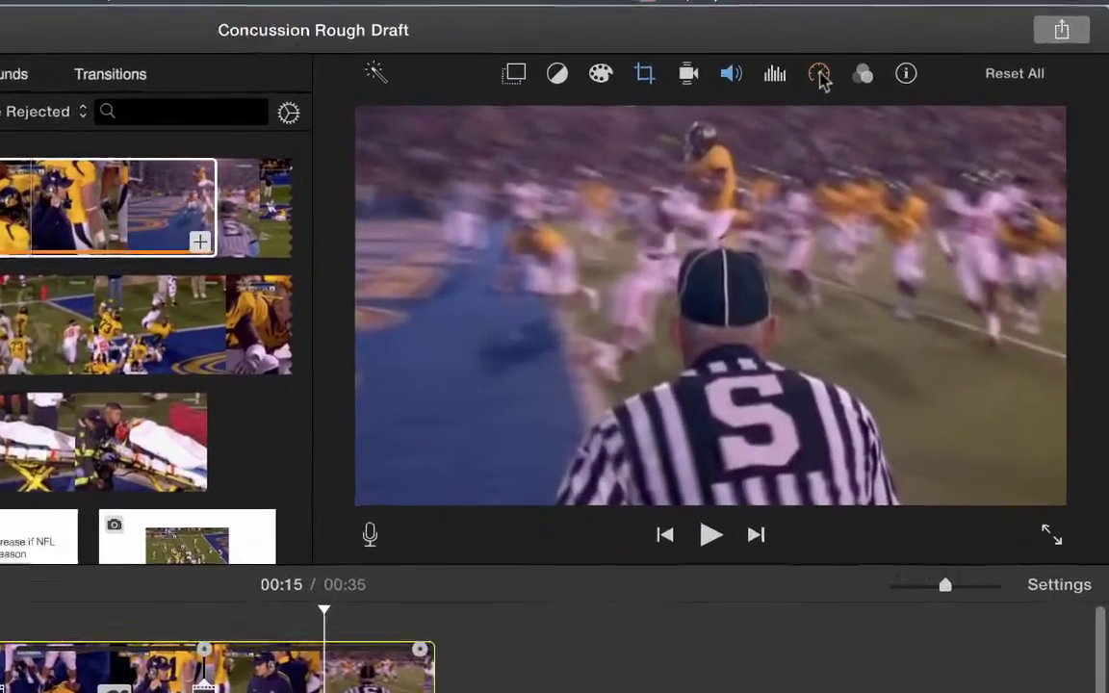
{"action": "left_click", "coordinate": [907, 67]}
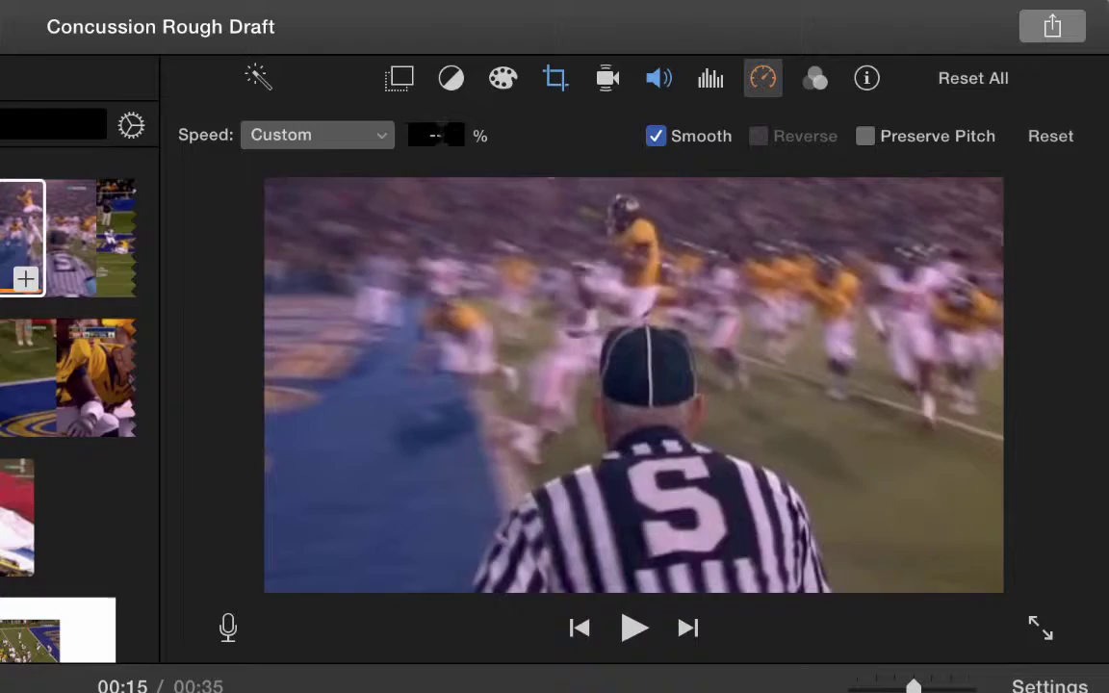
{"action": "left_click", "coordinate": [412, 131]}
{"action": "left_click", "coordinate": [366, 247]}
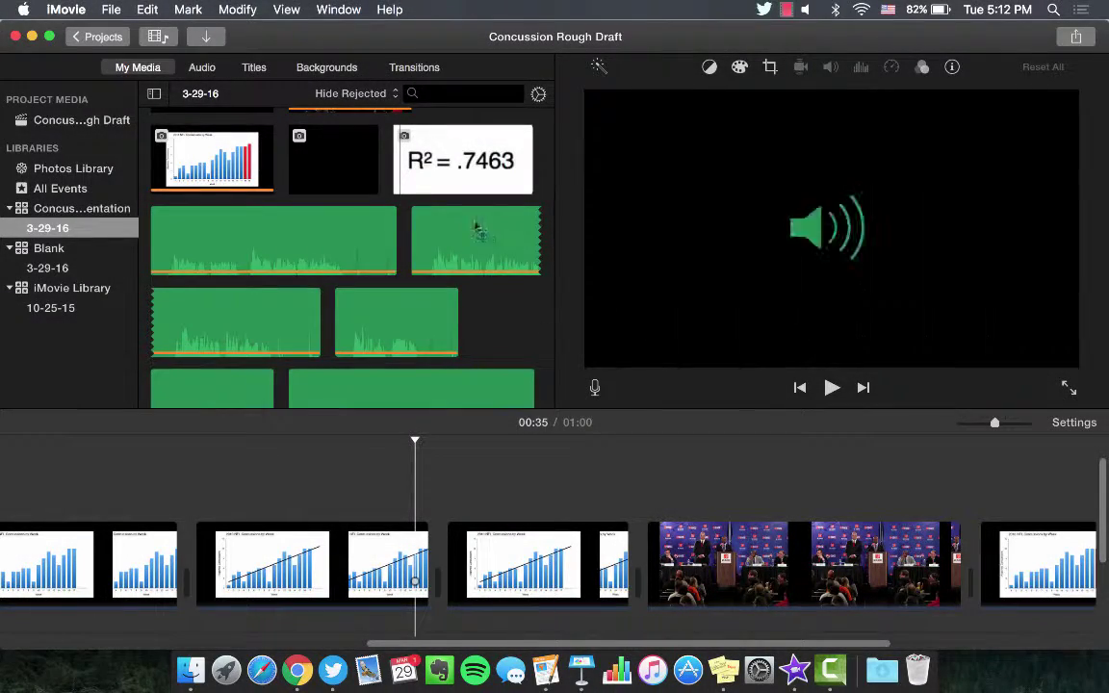
Place the R² = .7463 slide above the concussions-by-week chart clip
{"action": "left_click", "coordinate": [400, 156]}
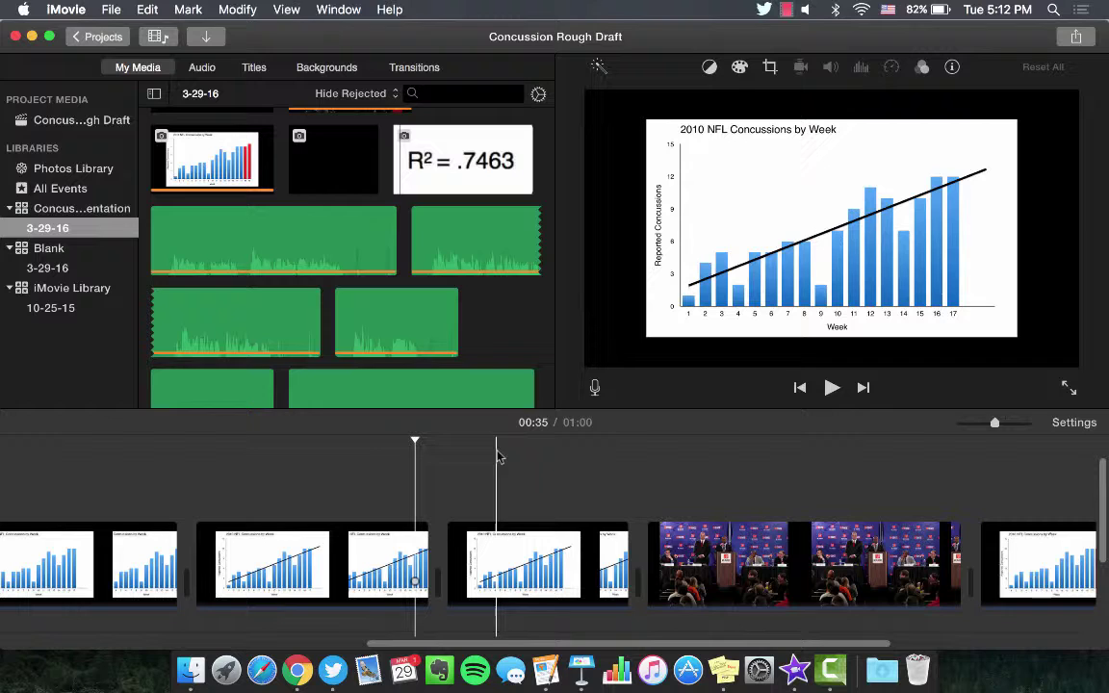
{"action": "left_click", "coordinate": [396, 180]}
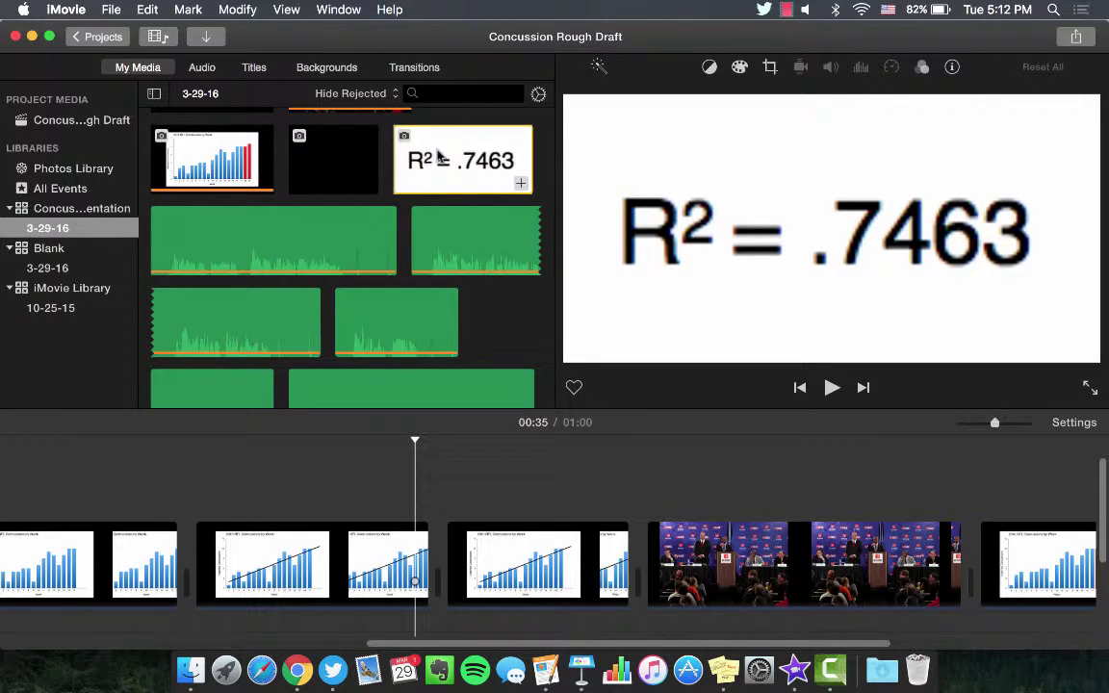
{"action": "left_click_drag", "start_coordinate": [480, 437], "coordinate": [450, 481]}
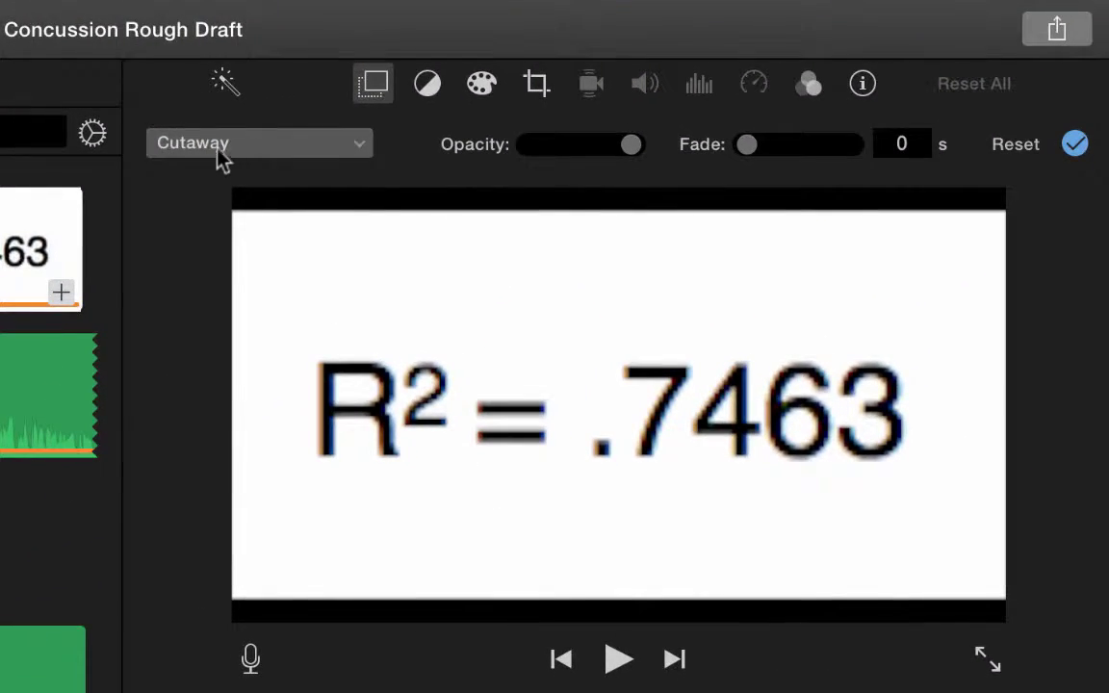
Make the R² overlay a small picture-in-picture inset in the chart's upper left
{"action": "left_click", "coordinate": [217, 152]}
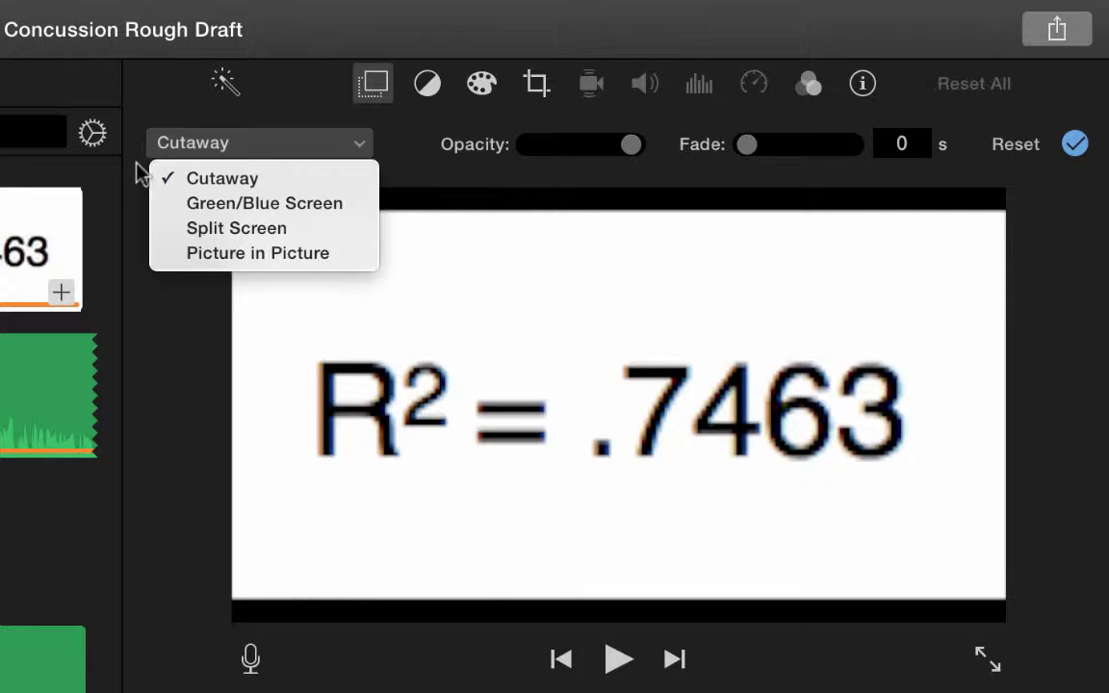
{"action": "left_click", "coordinate": [299, 255]}
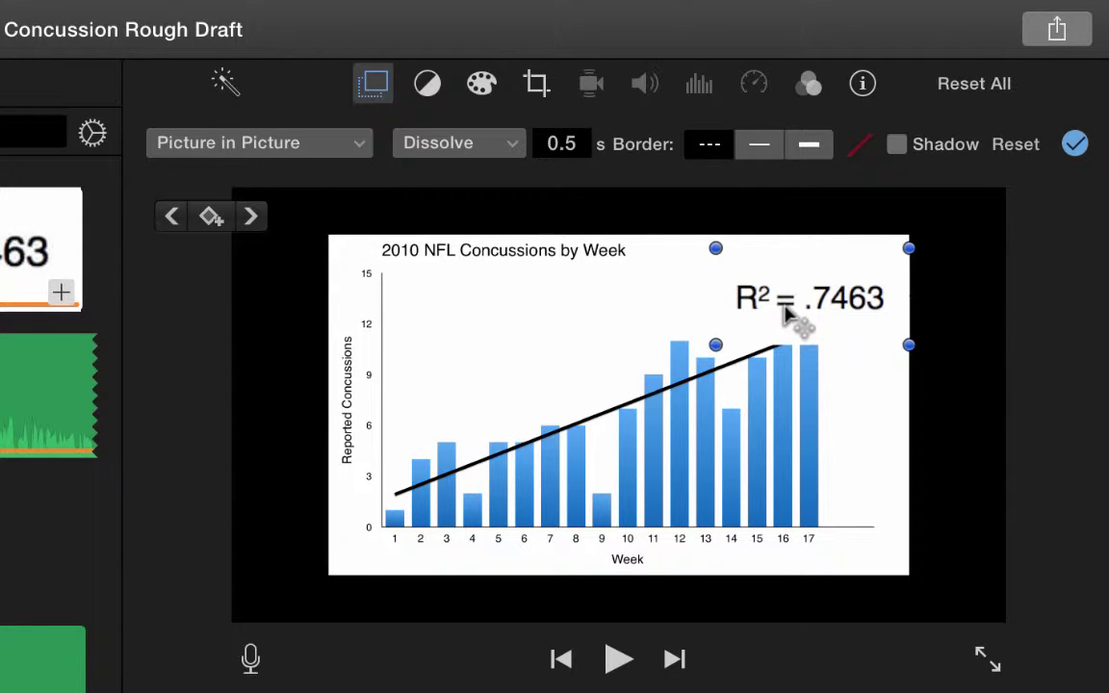
{"action": "left_click_drag", "start_coordinate": [784, 317], "coordinate": [502, 361]}
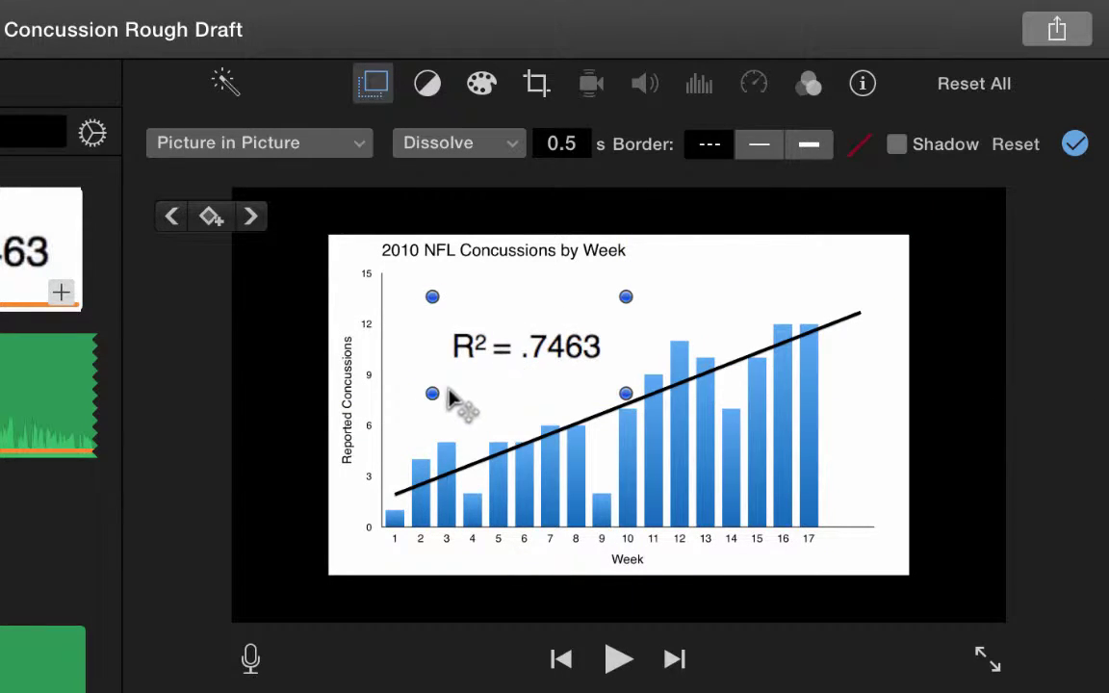
{"action": "left_click_drag", "start_coordinate": [434, 391], "coordinate": [521, 279]}
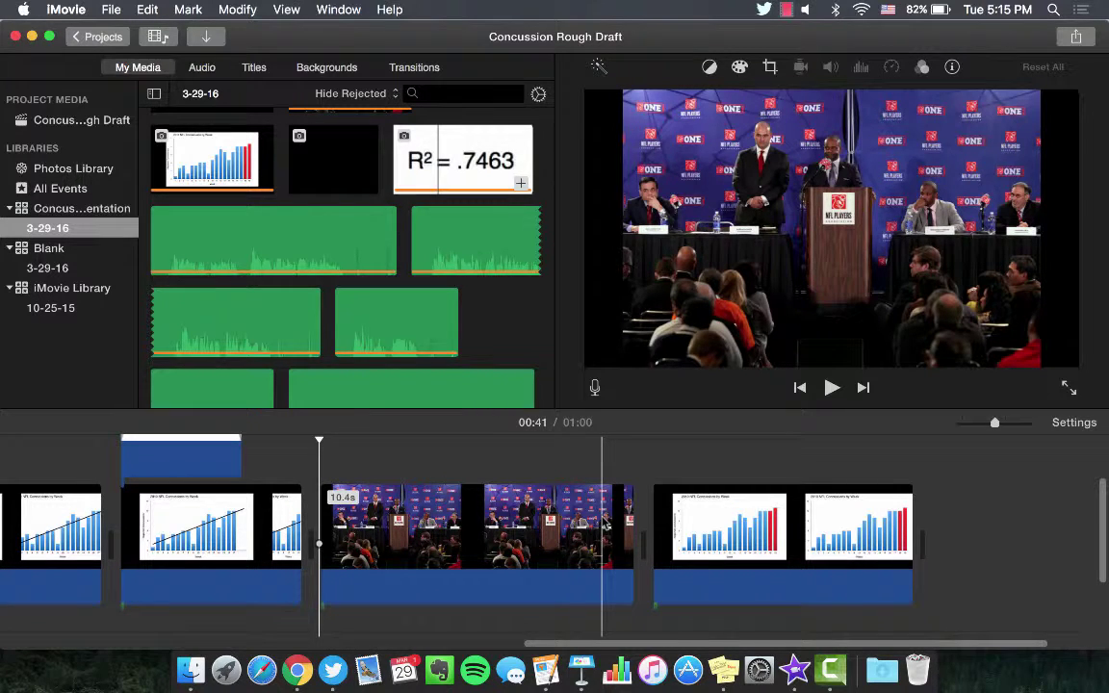
Give the press-conference photo a Ken Burns zoom ending tight on the podium speakers
{"action": "left_click", "coordinate": [575, 533]}
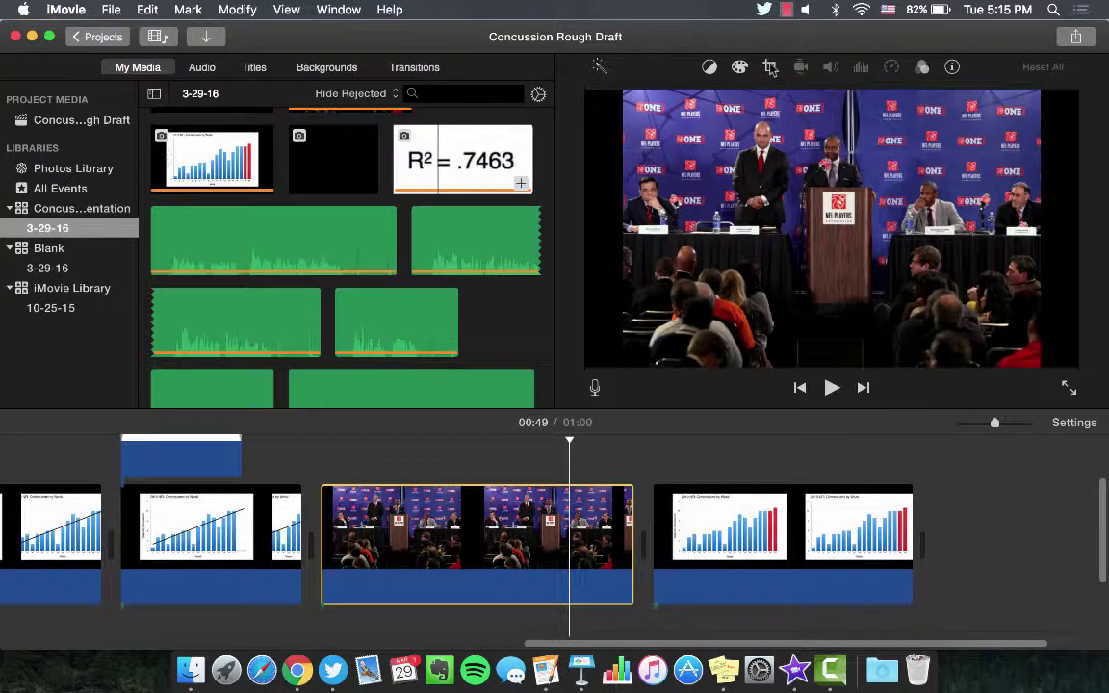
{"action": "left_click", "coordinate": [769, 67]}
{"action": "left_click", "coordinate": [741, 100]}
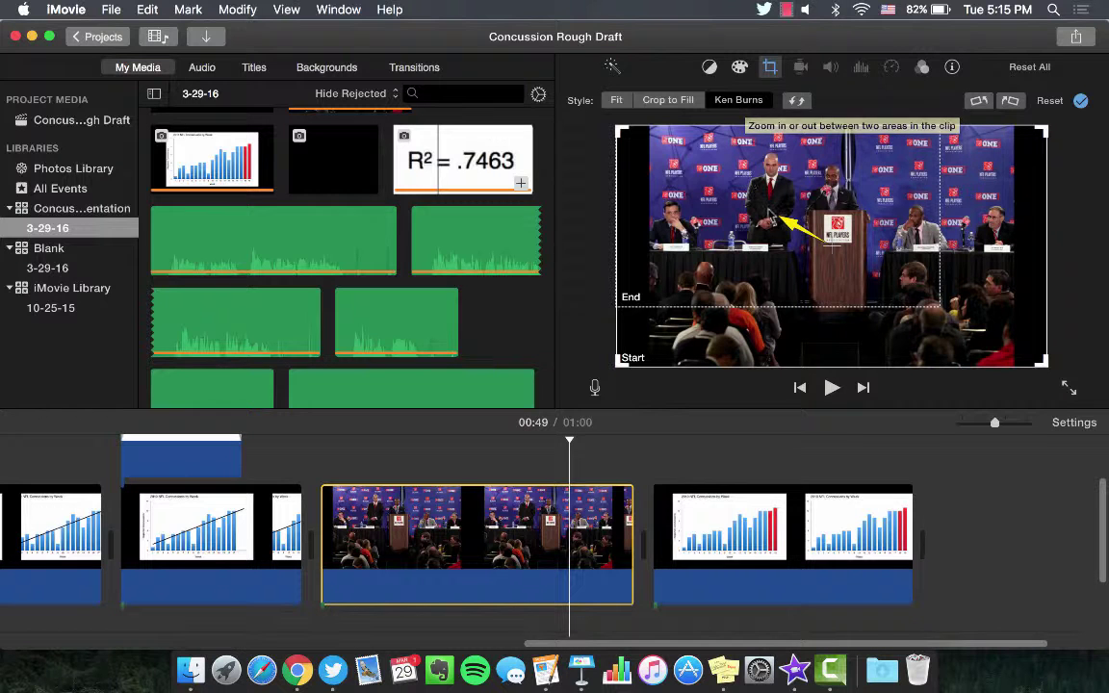
{"action": "left_click", "coordinate": [775, 222]}
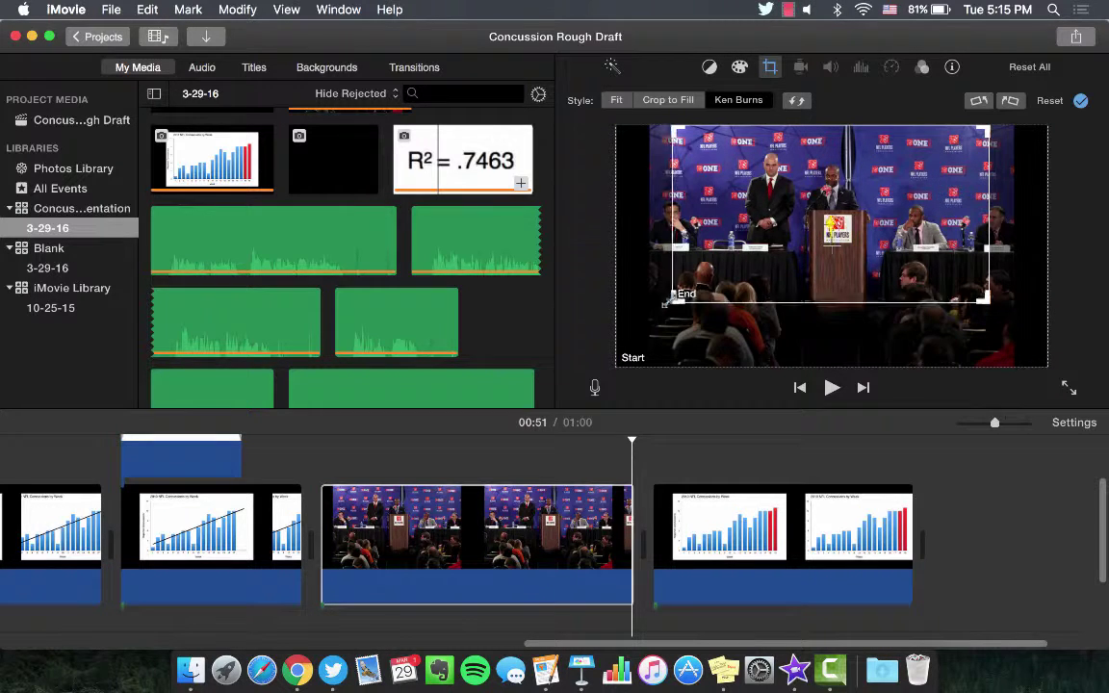
{"action": "left_click_drag", "start_coordinate": [617, 306], "coordinate": [772, 248]}
{"action": "left_click_drag", "start_coordinate": [881, 187], "coordinate": [813, 188]}
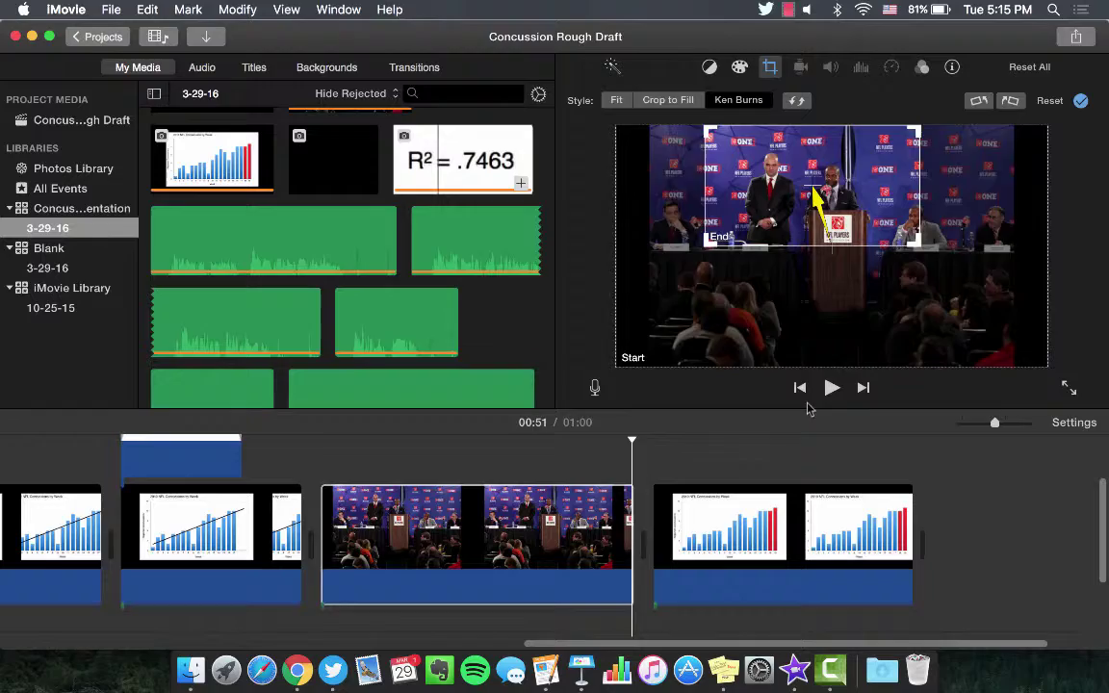
{"action": "key", "text": "space"}
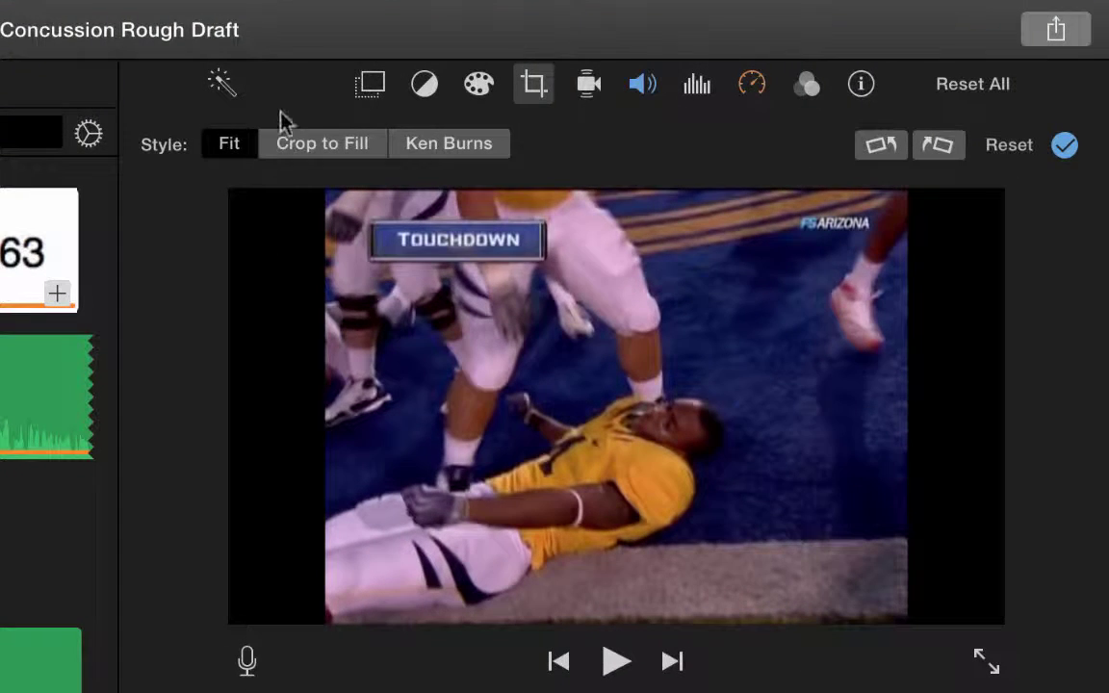
Auto-enhance the clip of the player lying on the field
{"action": "left_click", "coordinate": [218, 83]}
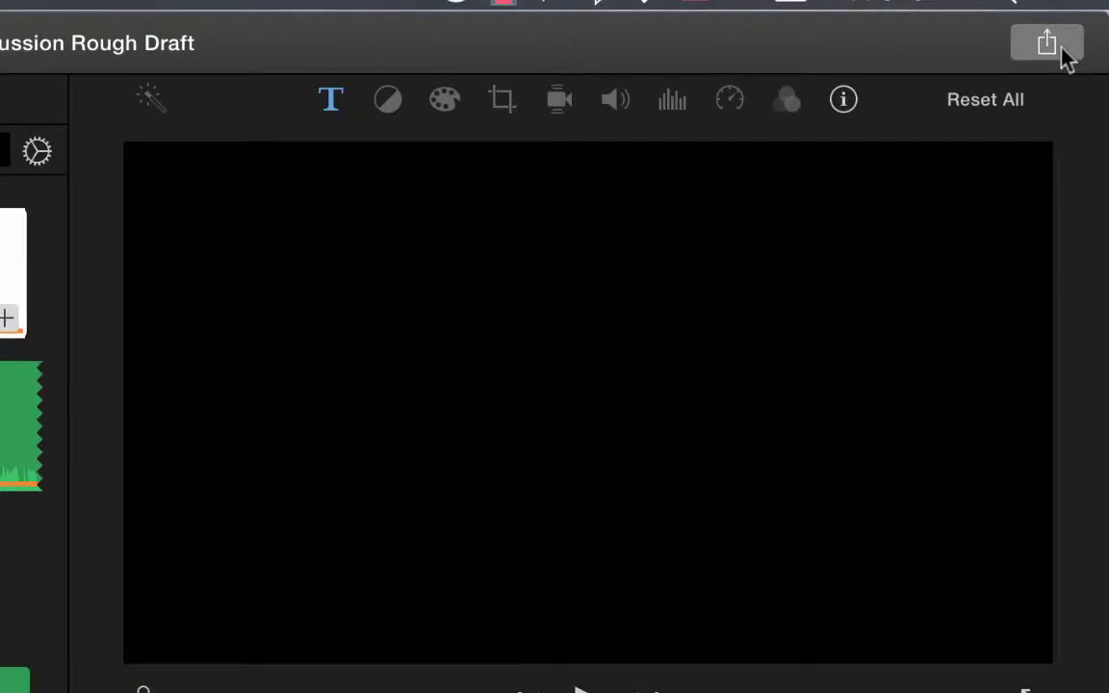
Export Concussion Rough Draft as a file at 1080p 60 resolution, then continue to the save location
{"action": "left_click", "coordinate": [1063, 56]}
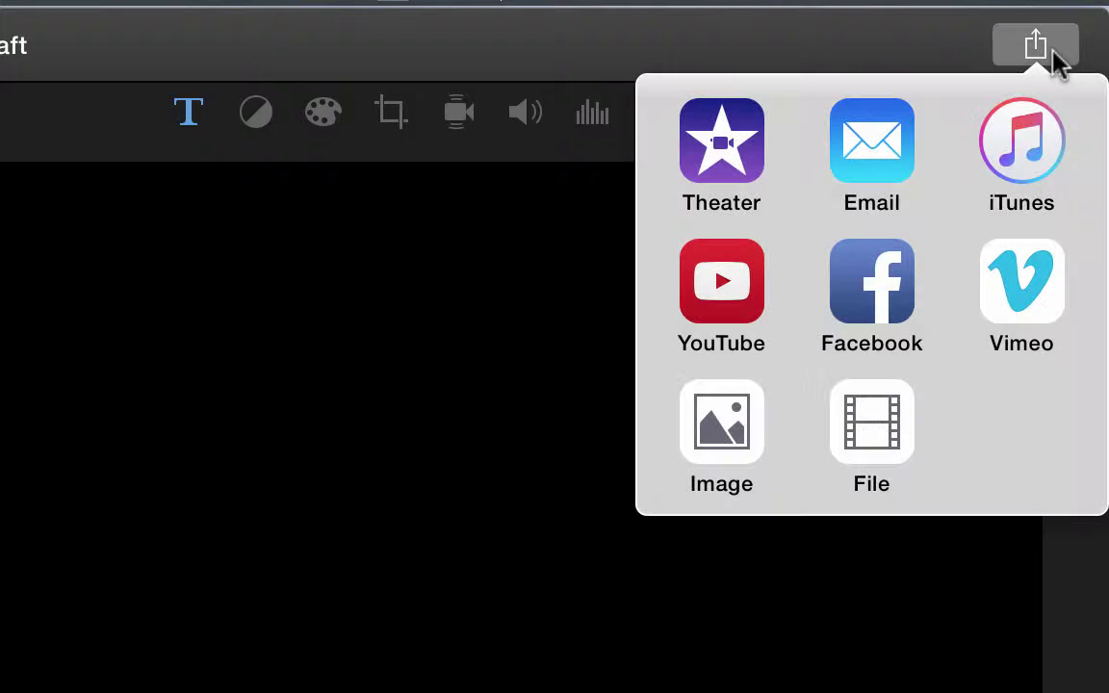
{"action": "left_click", "coordinate": [878, 428]}
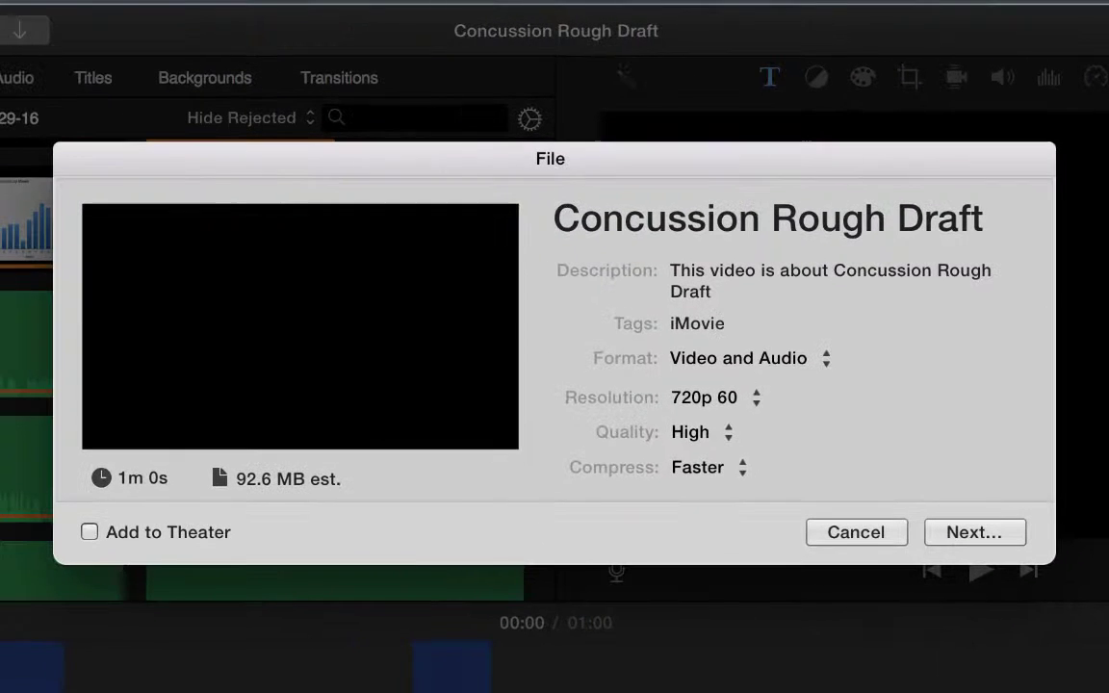
{"action": "left_click", "coordinate": [725, 394]}
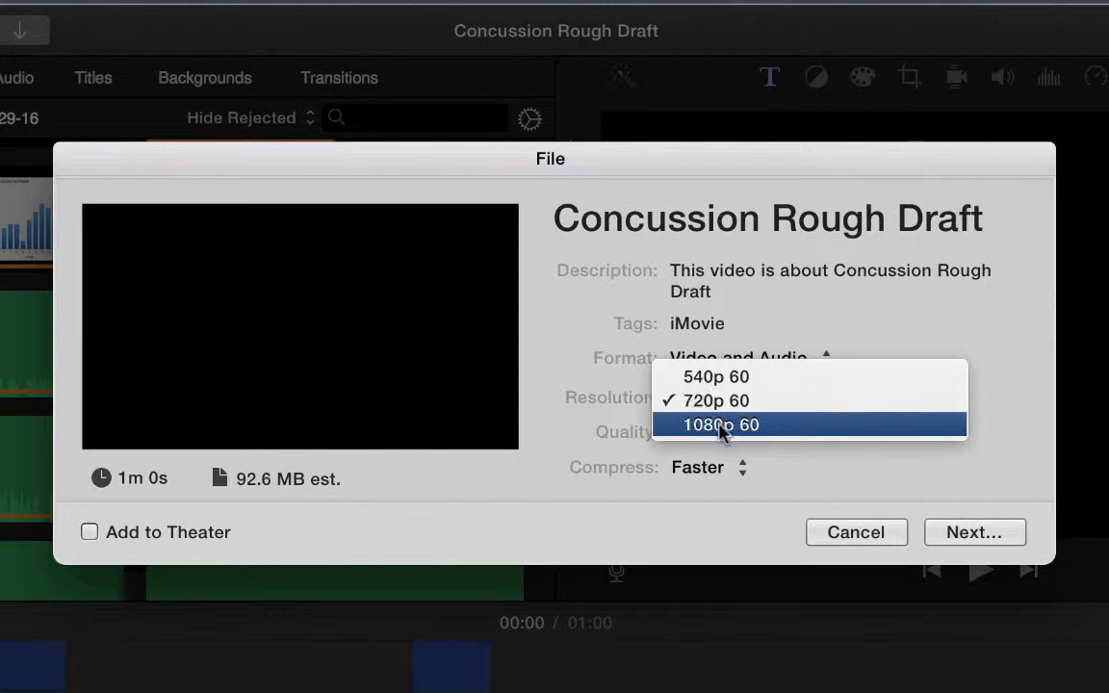
{"action": "left_click", "coordinate": [710, 425]}
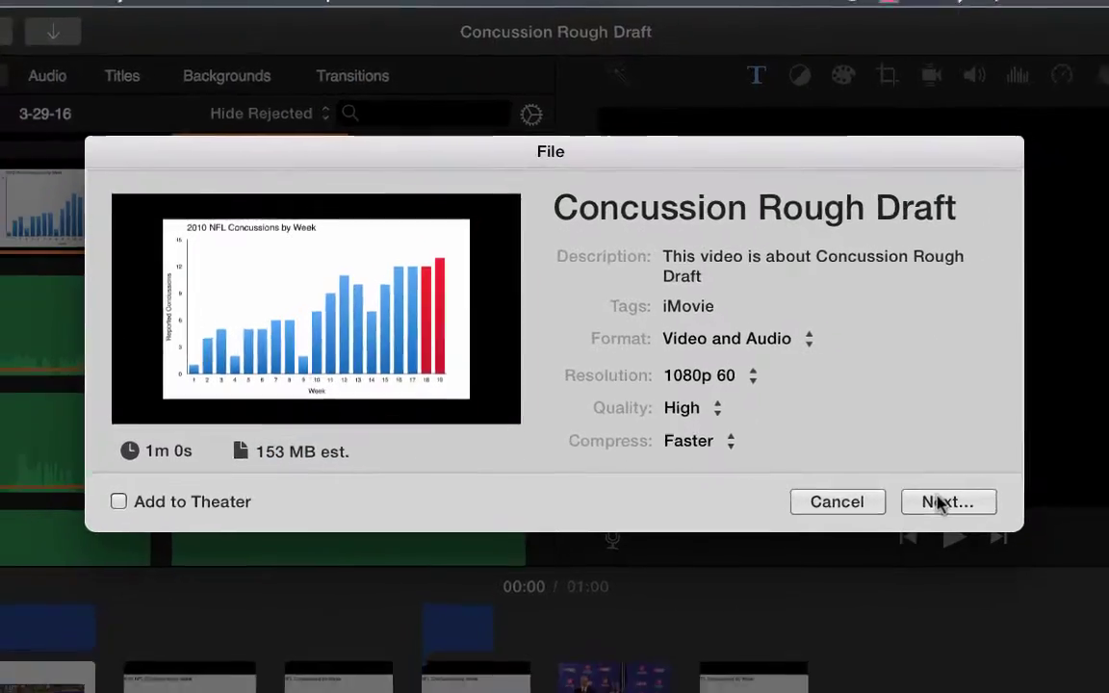
{"action": "left_click", "coordinate": [951, 524]}
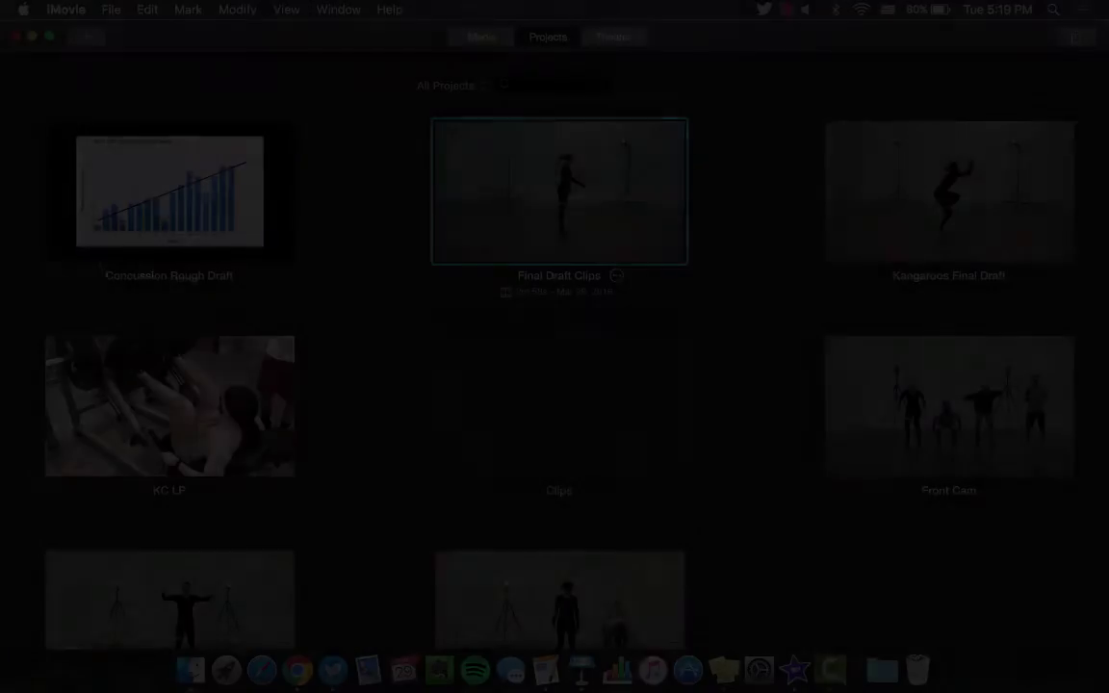
Create a No Theme movie named 'Concussion Final Project' in the Concussion Presentation library
{"action": "left_click", "coordinate": [86, 39]}
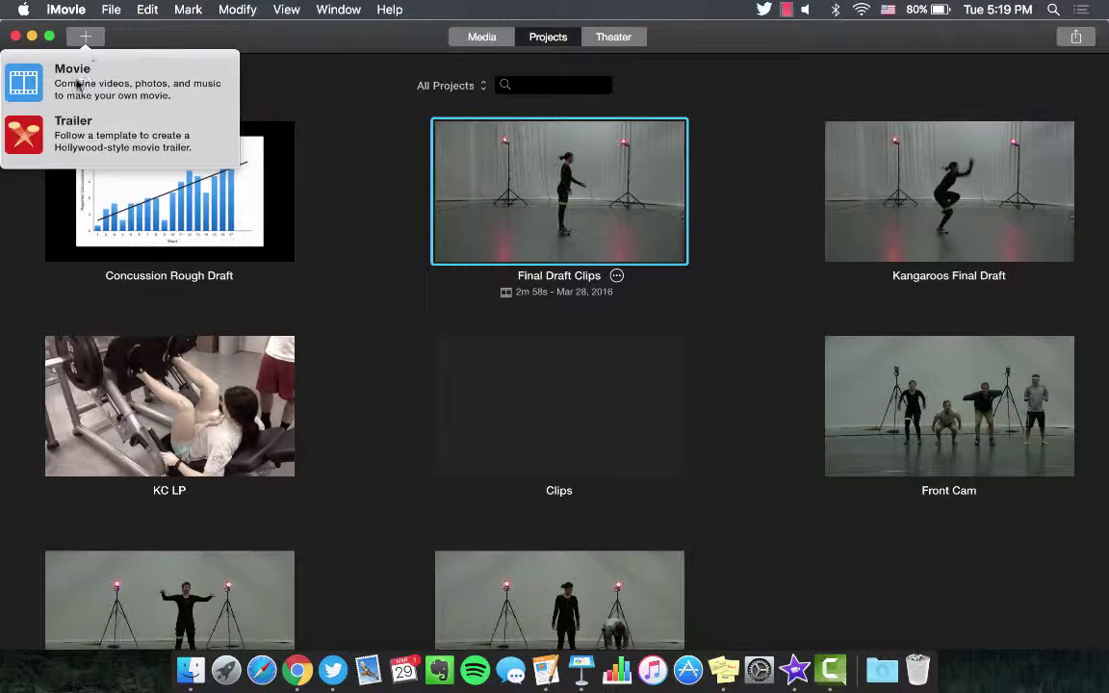
{"action": "left_click", "coordinate": [77, 84]}
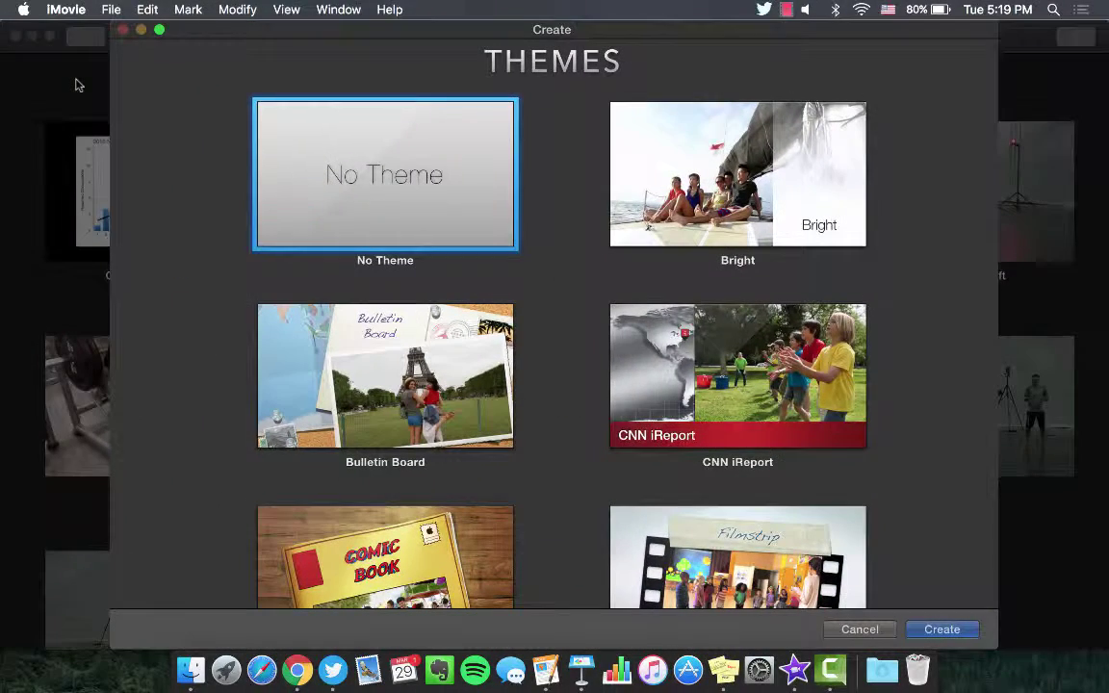
{"action": "key", "text": "Return"}
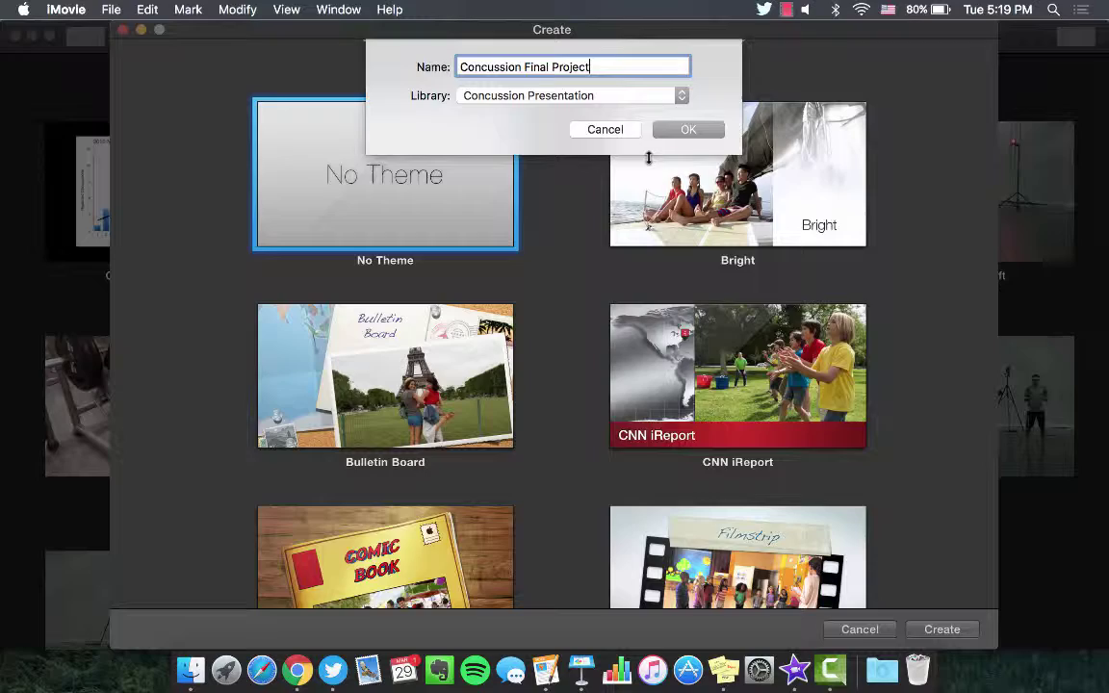
{"action": "left_click", "coordinate": [689, 129]}
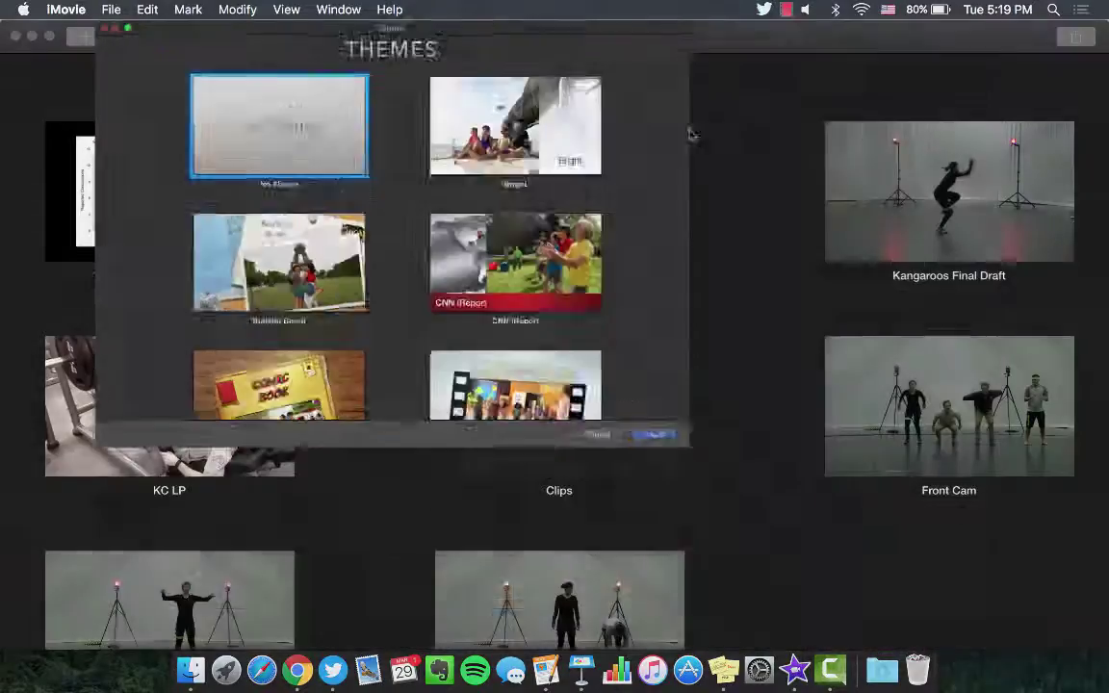